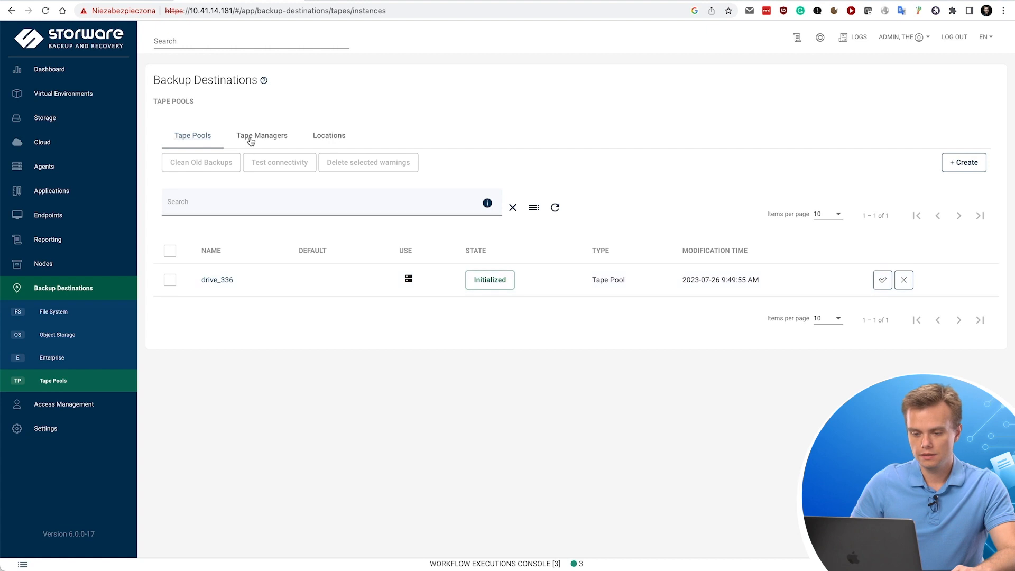
View the tape managers list and run lsscsi in the Terminal session on 10.41.14.187 to list its SCSI devices
{"action": "left_click", "coordinate": [251, 138]}
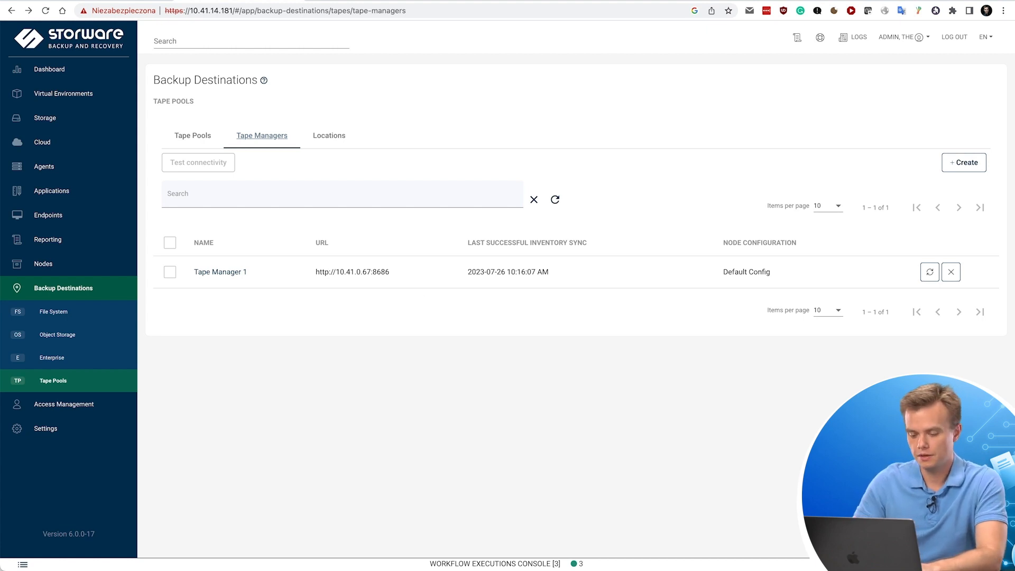
{"action": "left_click", "coordinate": [487, 553]}
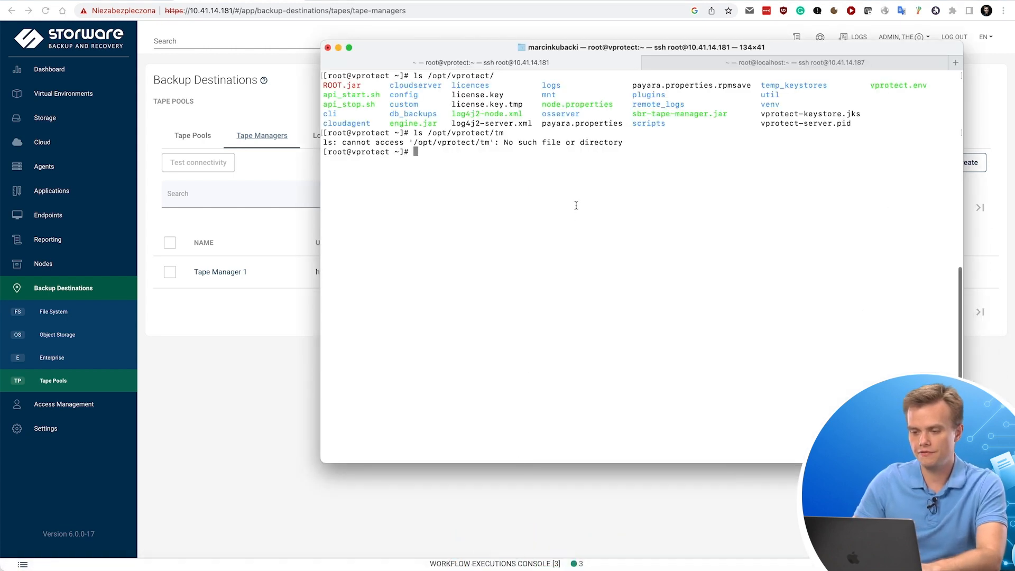
{"action": "left_click", "coordinate": [703, 65]}
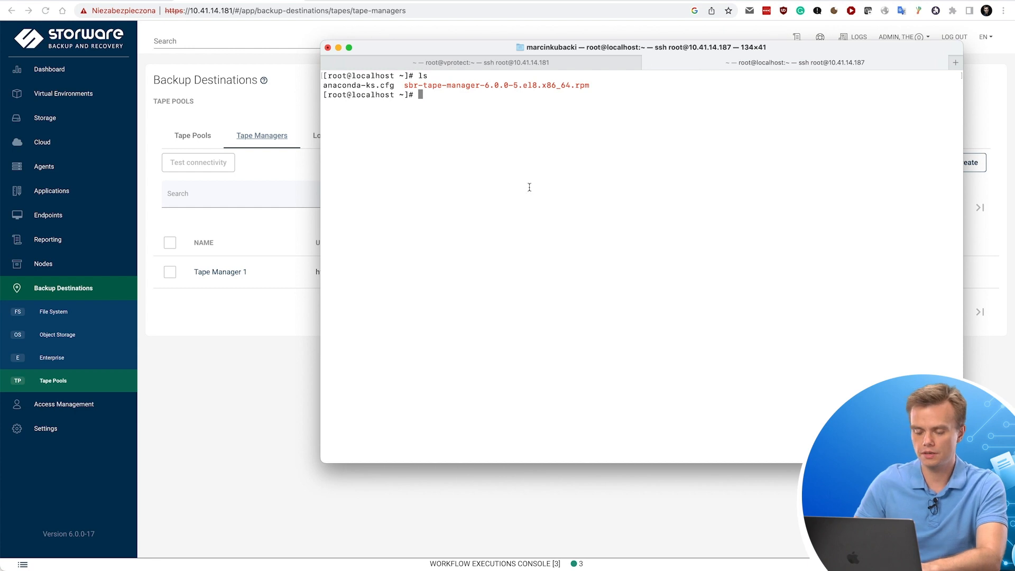
{"action": "left_click_drag", "start_coordinate": [406, 85], "coordinate": [456, 86]}
{"action": "left_click", "coordinate": [456, 85]}
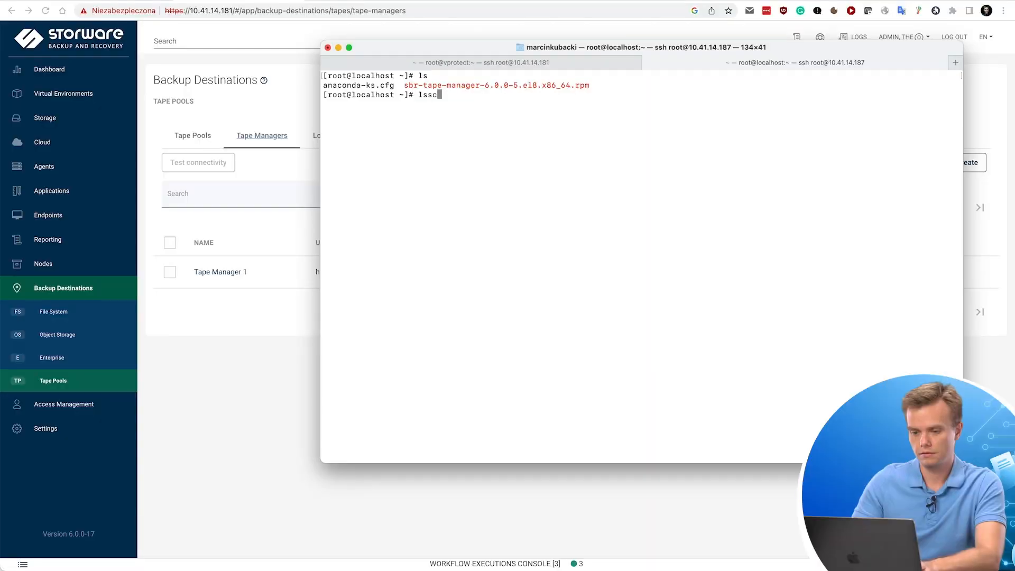
{"action": "type", "text": "si"}
{"action": "key", "text": "Return"}
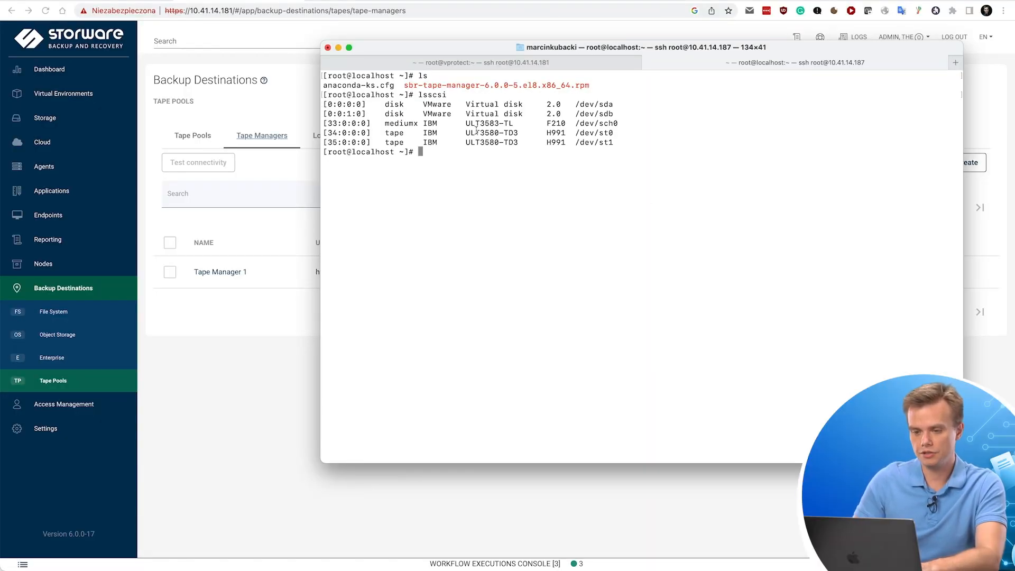
Review the IBMVTL library, drive and cartridge details in QuadStor, and open Tape Manager 1's settings in Storware
{"action": "left_click", "coordinate": [361, 1]}
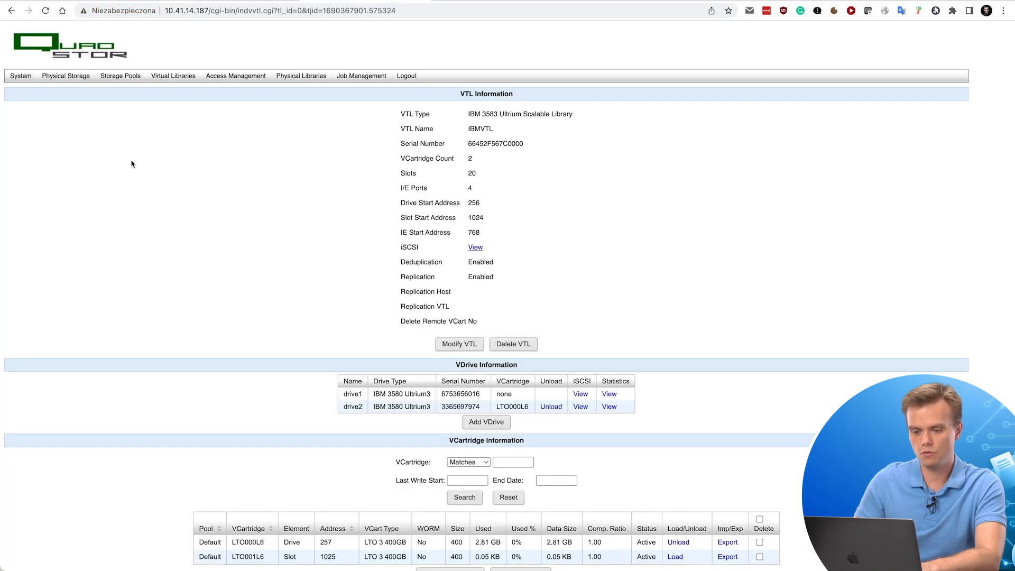
{"action": "scroll", "coordinate": [238, 238], "scroll_direction": "down", "scroll_amount": 1}
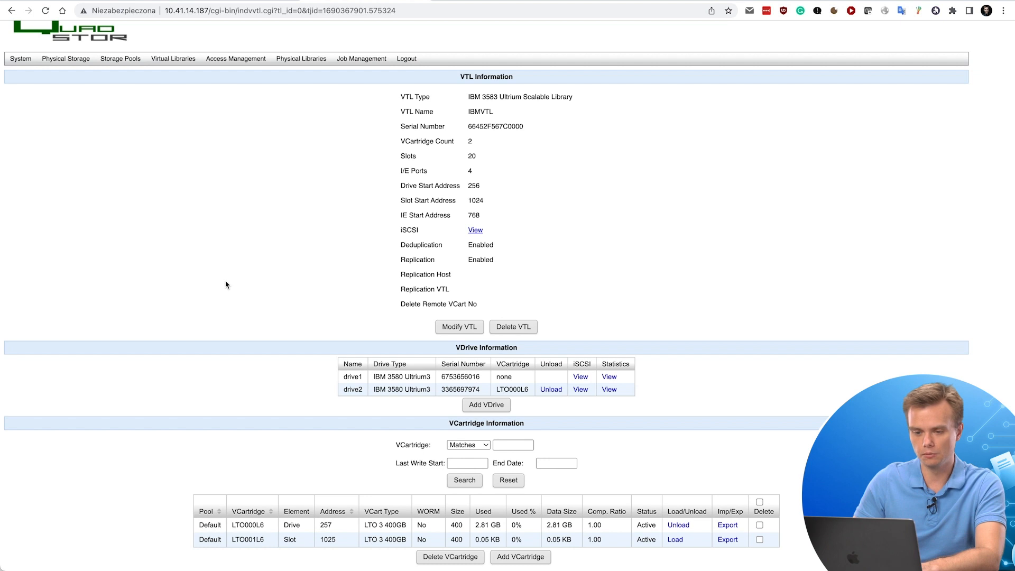
{"action": "left_click", "coordinate": [232, 1]}
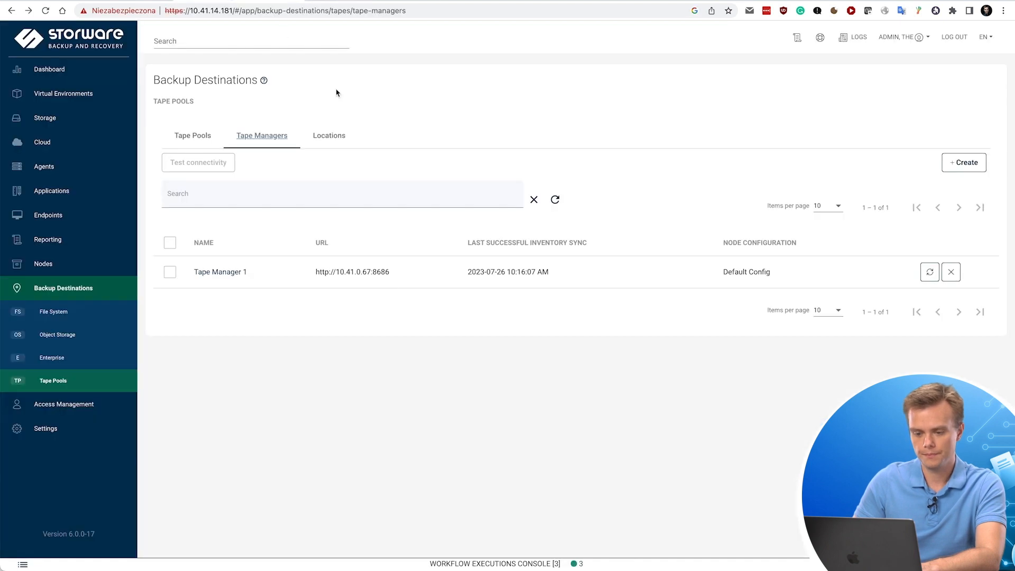
{"action": "left_click", "coordinate": [218, 274]}
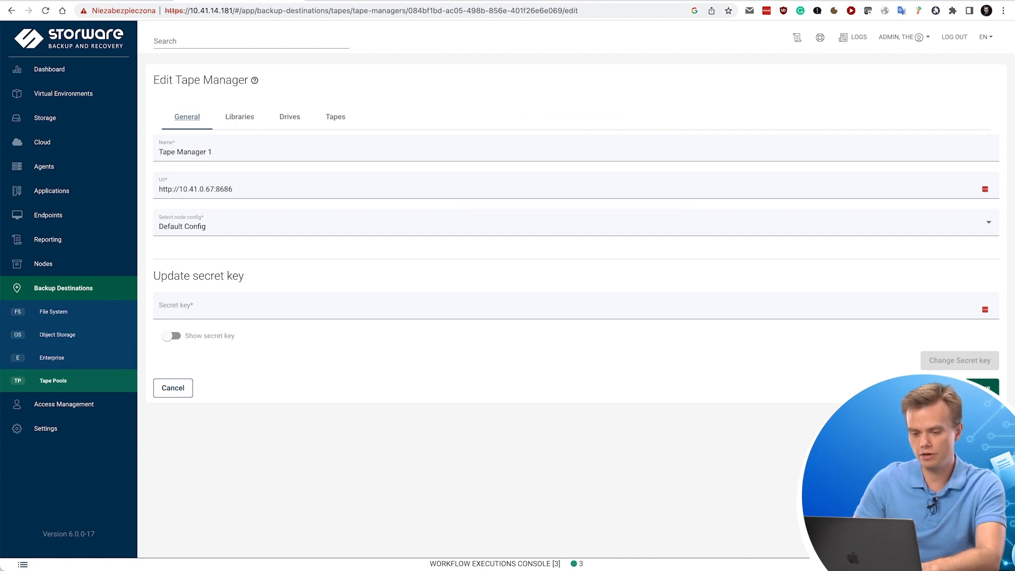
In the Terminal, list the contents of the /opt/vprotect/config/ directory on the tape manager host
{"action": "left_click", "coordinate": [509, 551]}
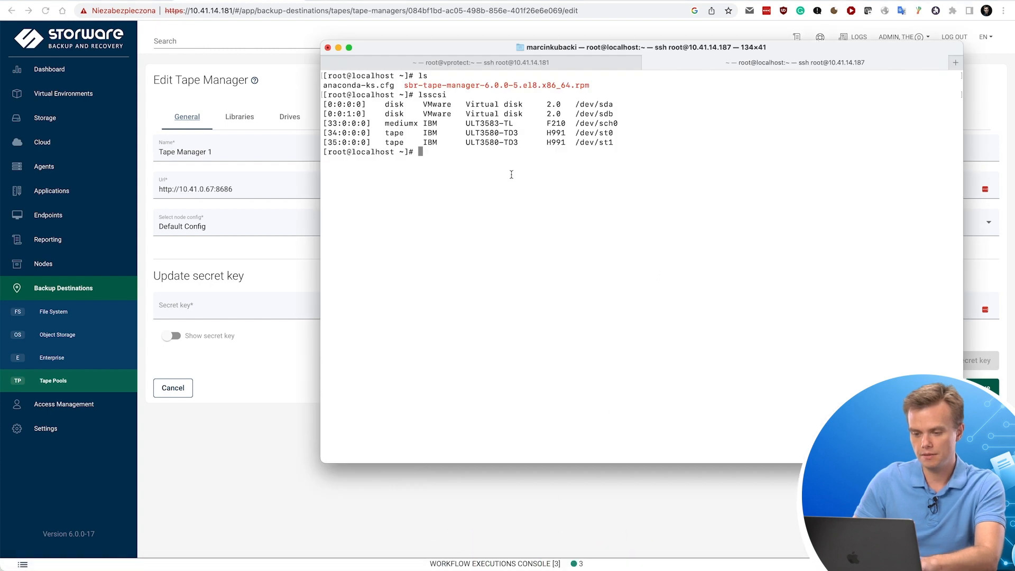
{"action": "type", "text": "ls /opt/vprotect/"}
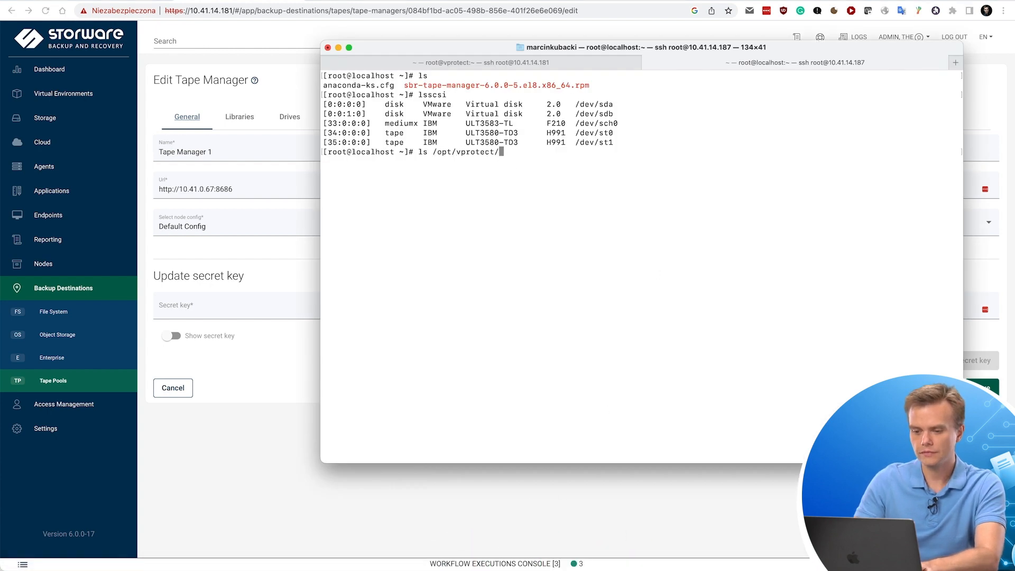
{"action": "type", "text": "tm"}
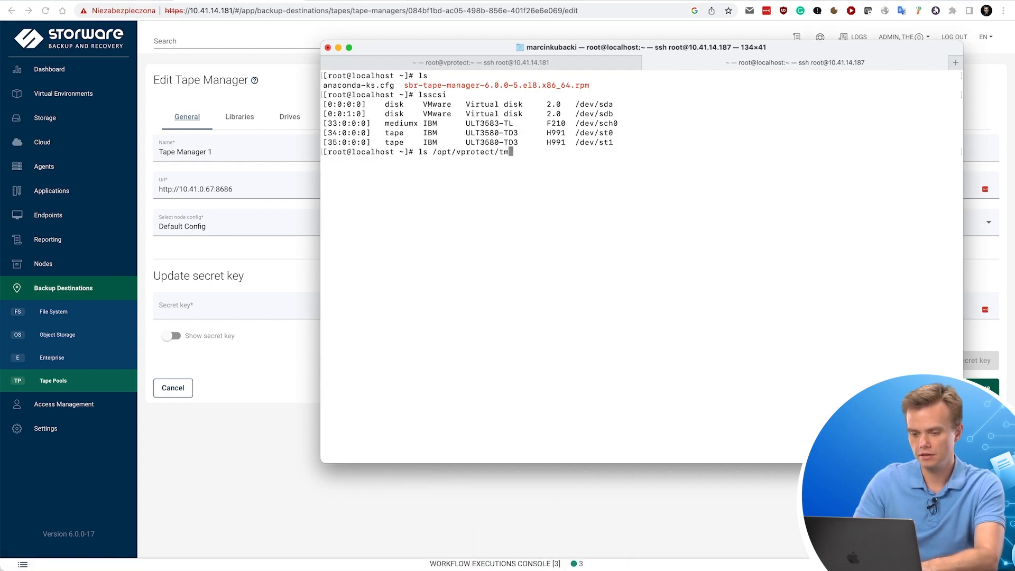
{"action": "key", "text": "Return"}
{"action": "key", "text": "Up"}
{"action": "type", "text": "config/"}
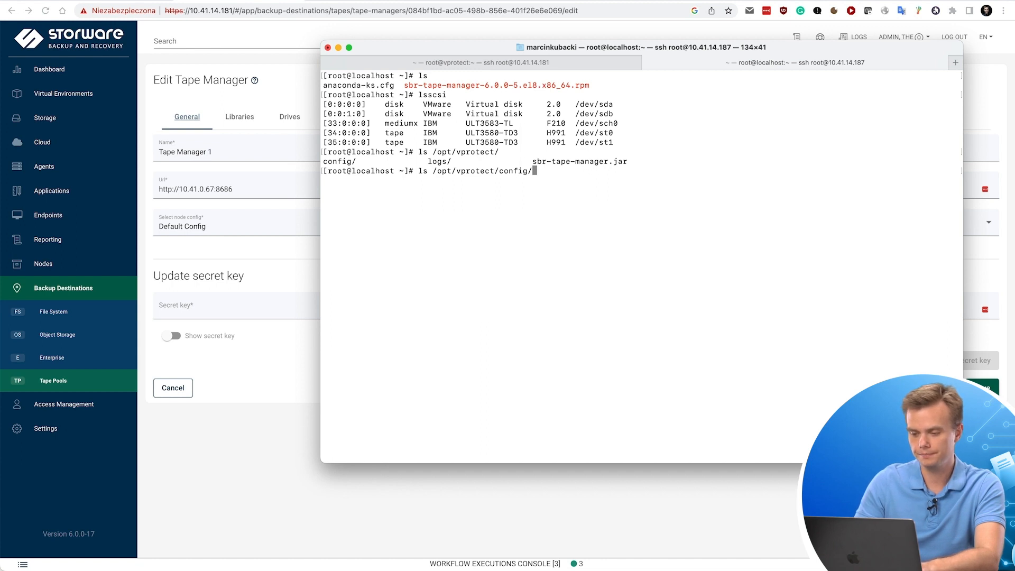
{"action": "key", "text": "Return"}
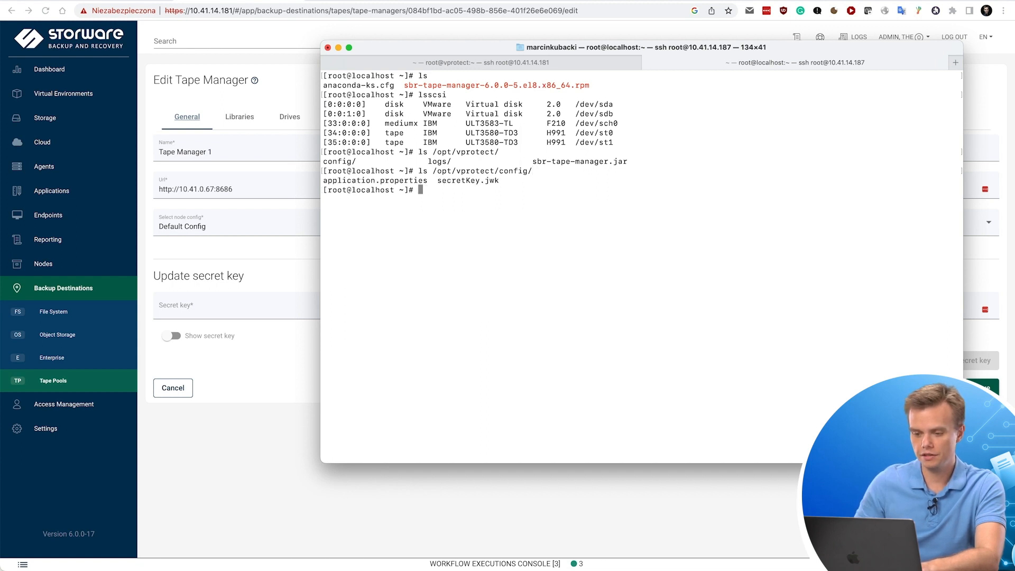
Print /opt/vprotect/config/secretKey.jwk with cat and highlight the secret key value in the output
{"action": "double_click", "coordinate": [439, 182]}
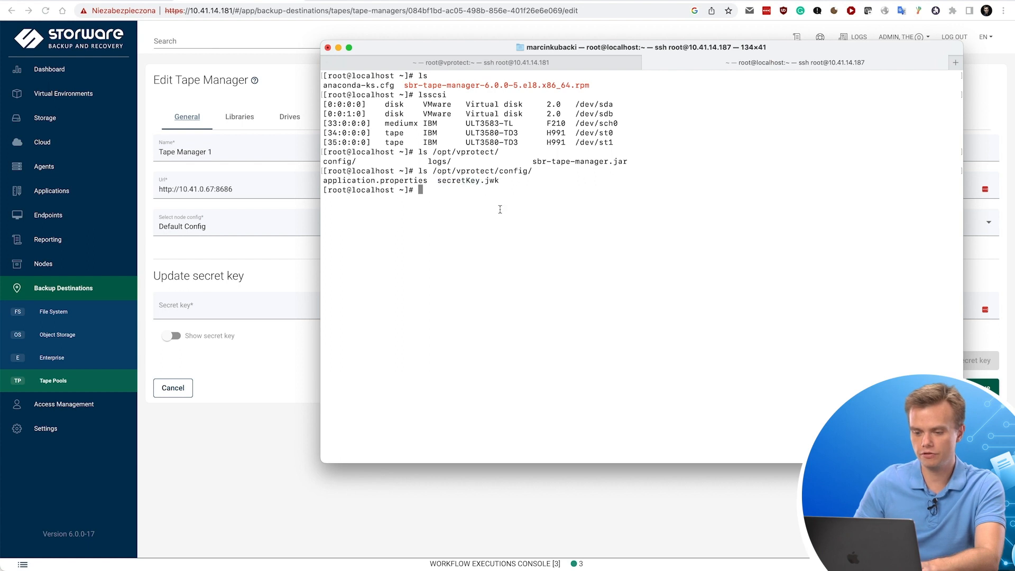
{"action": "key", "text": "Up"}
{"action": "key", "text": "ctrl+a"}
{"action": "key", "text": "Delete"}
{"action": "key", "text": "Delete"}
{"action": "type", "text": "cat"}
{"action": "key", "text": "ctrl+e"}
{"action": "type", "text": "secretKey.jwk"}
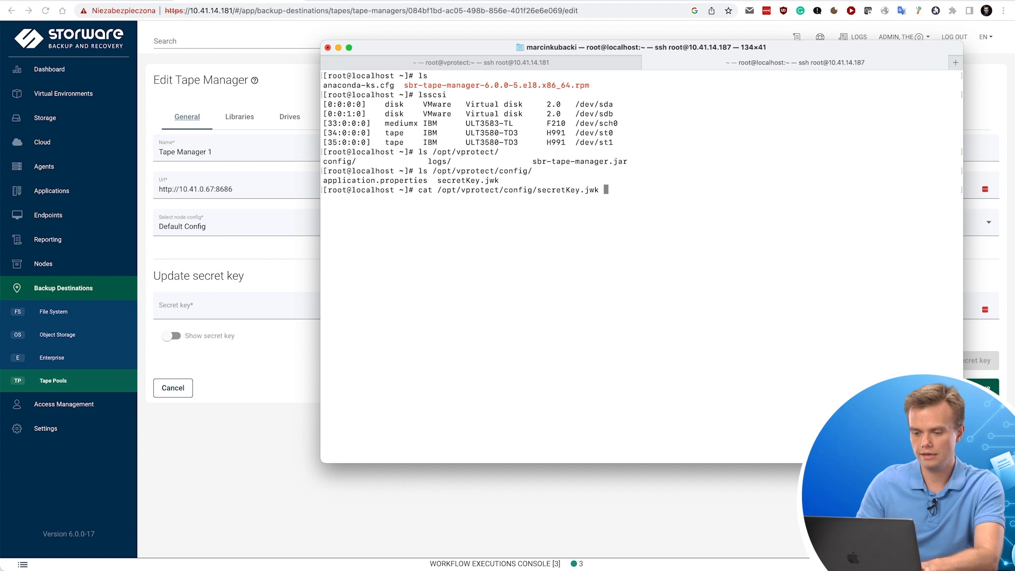
{"action": "key", "text": "Return"}
{"action": "left_click_drag", "start_coordinate": [371, 219], "coordinate": [582, 217]}
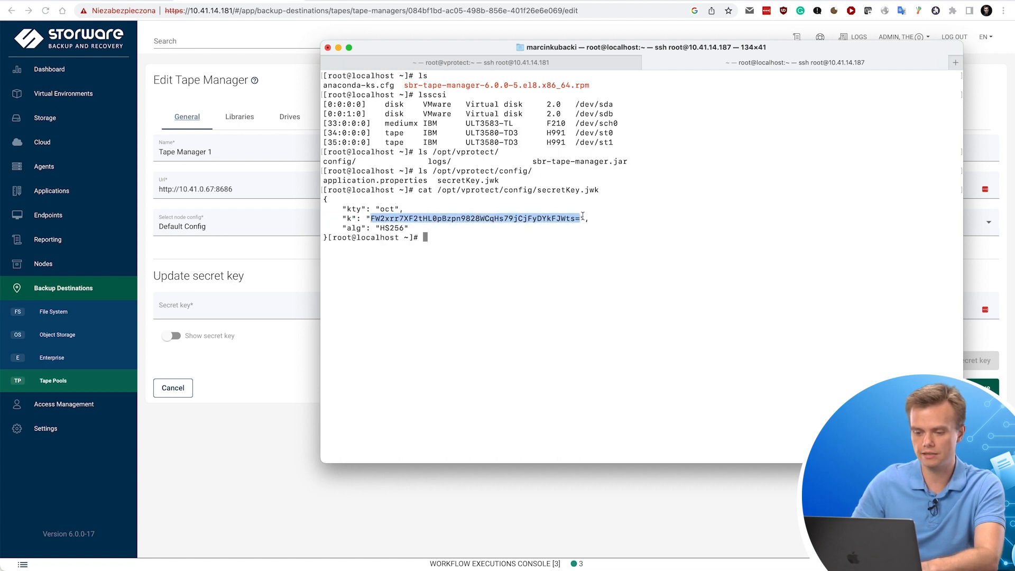
{"action": "left_click", "coordinate": [600, 248]}
Back in Storware, start an inventory synchronization for Tape Manager 1 and check its task in the workflow executions console
{"action": "left_click", "coordinate": [288, 383]}
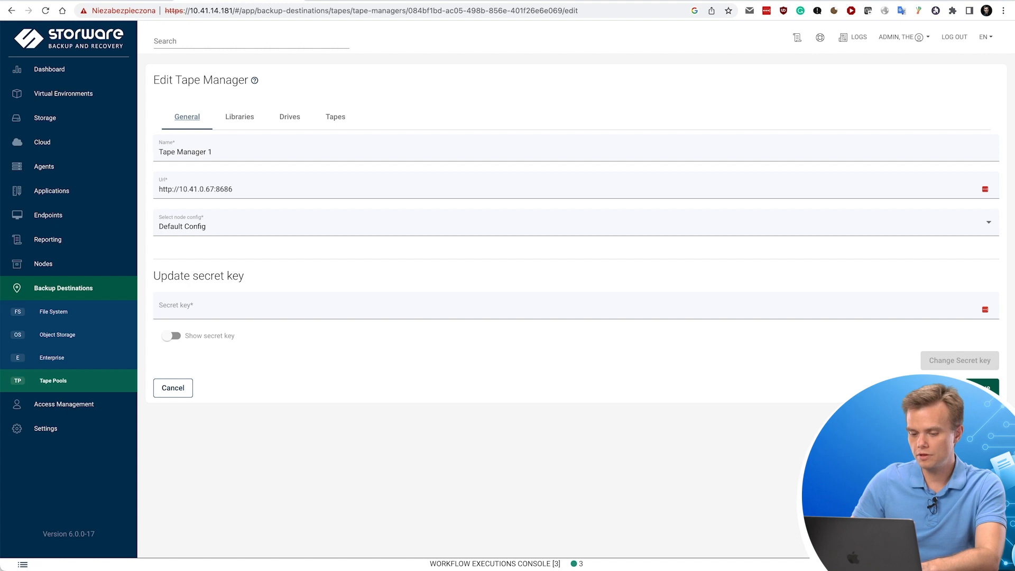
{"action": "left_click", "coordinate": [53, 381]}
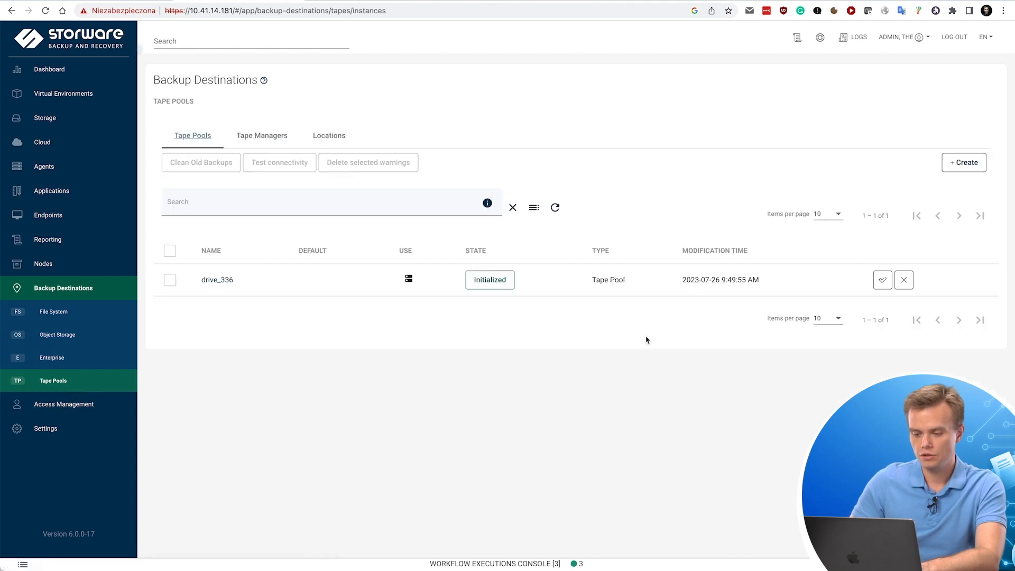
{"action": "left_click", "coordinate": [263, 137]}
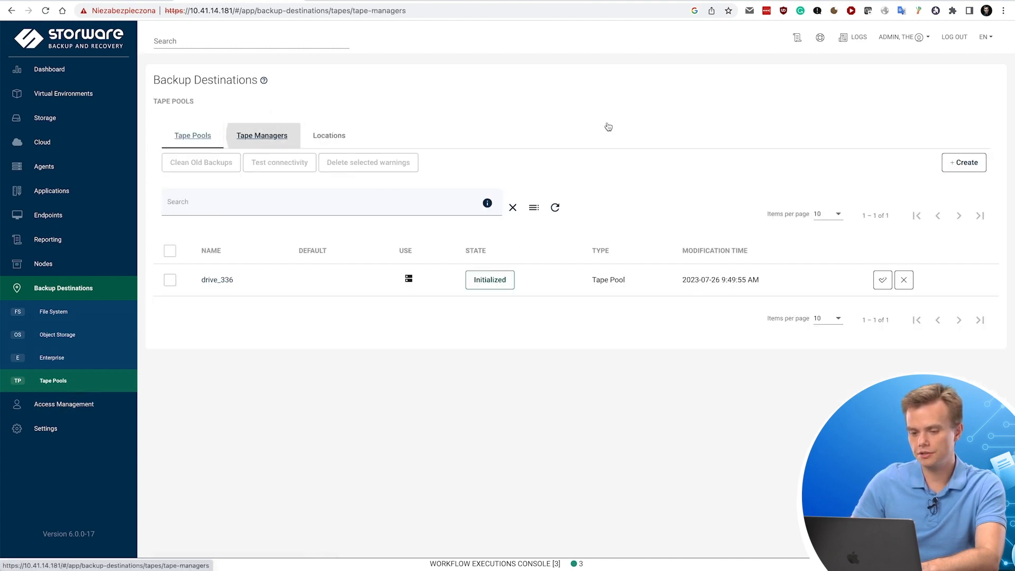
{"action": "left_click", "coordinate": [930, 272]}
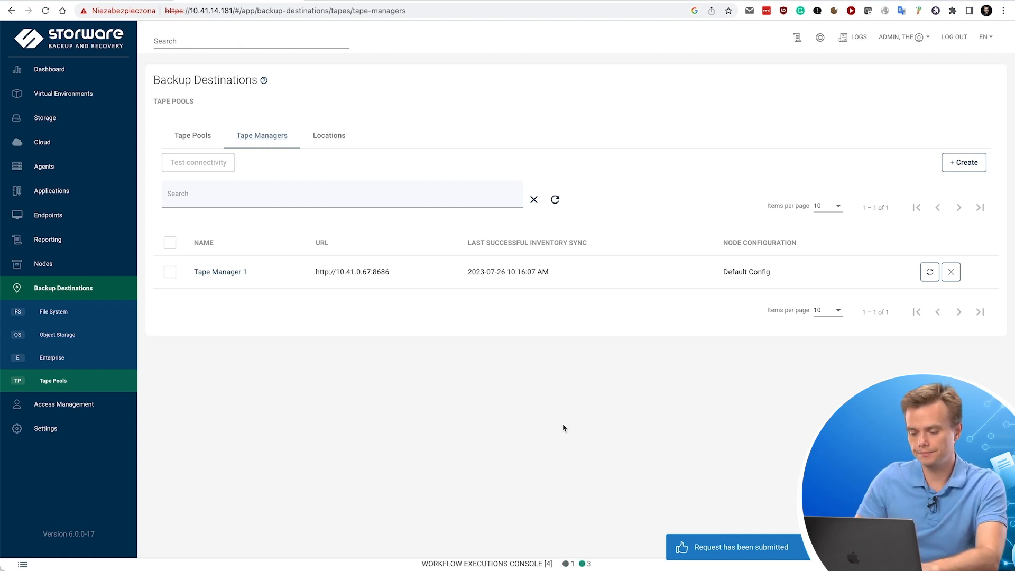
{"action": "left_click", "coordinate": [562, 565]}
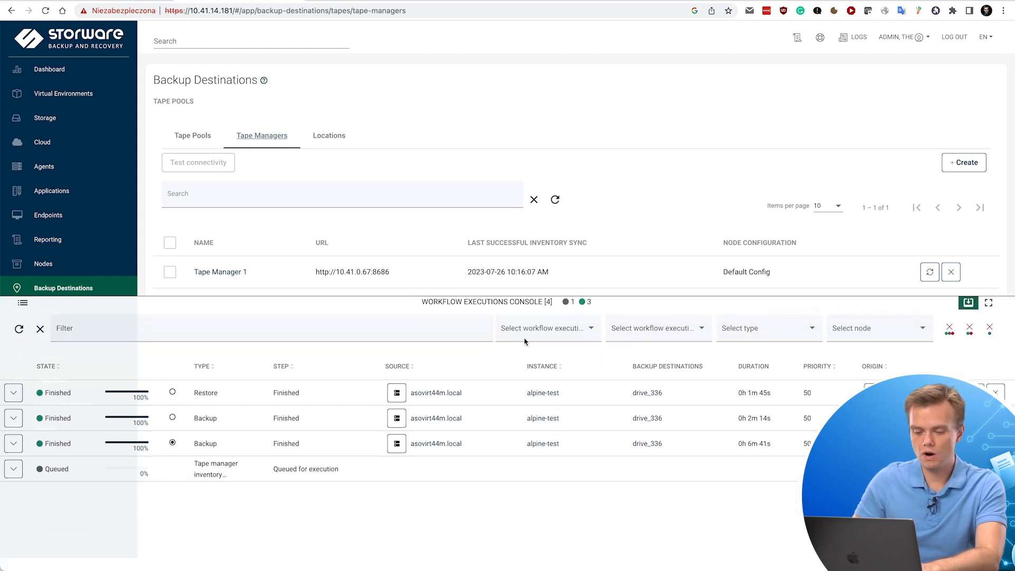
{"action": "left_click", "coordinate": [462, 303]}
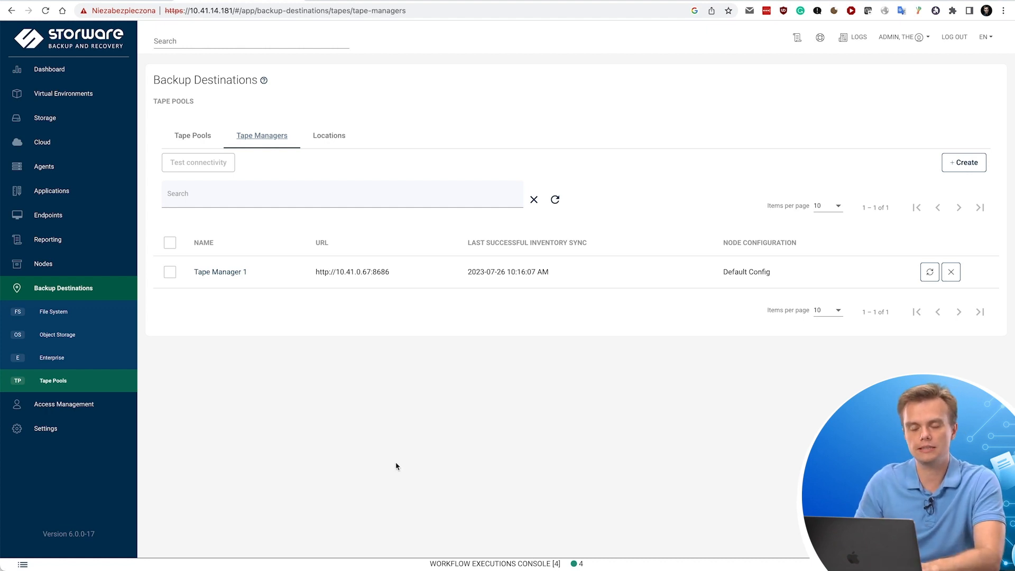
Start an incremental backup of the alpine-test virtual machine with retry count 0 and priority 50
{"action": "left_click", "coordinate": [64, 95]}
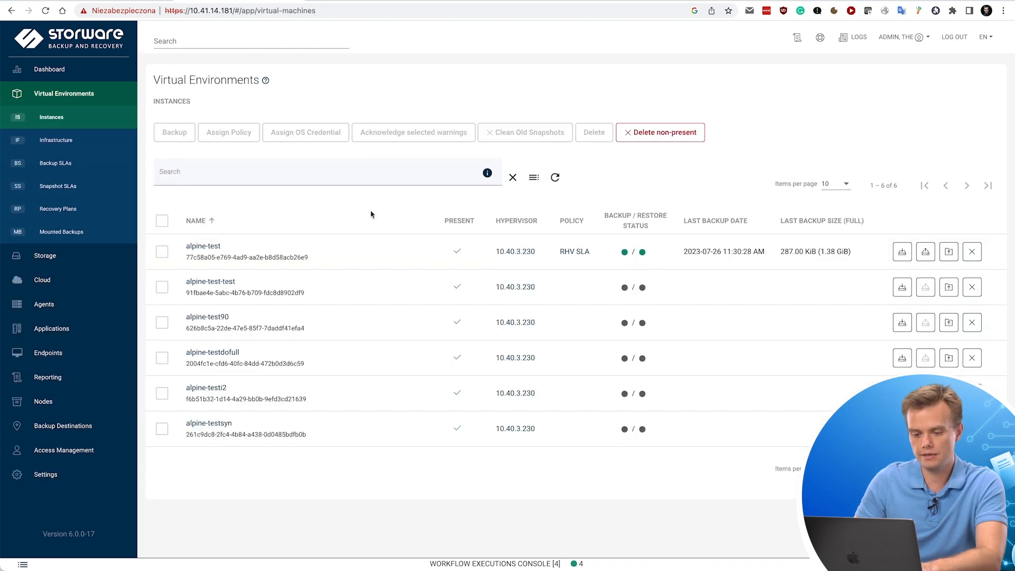
{"action": "left_click", "coordinate": [902, 254]}
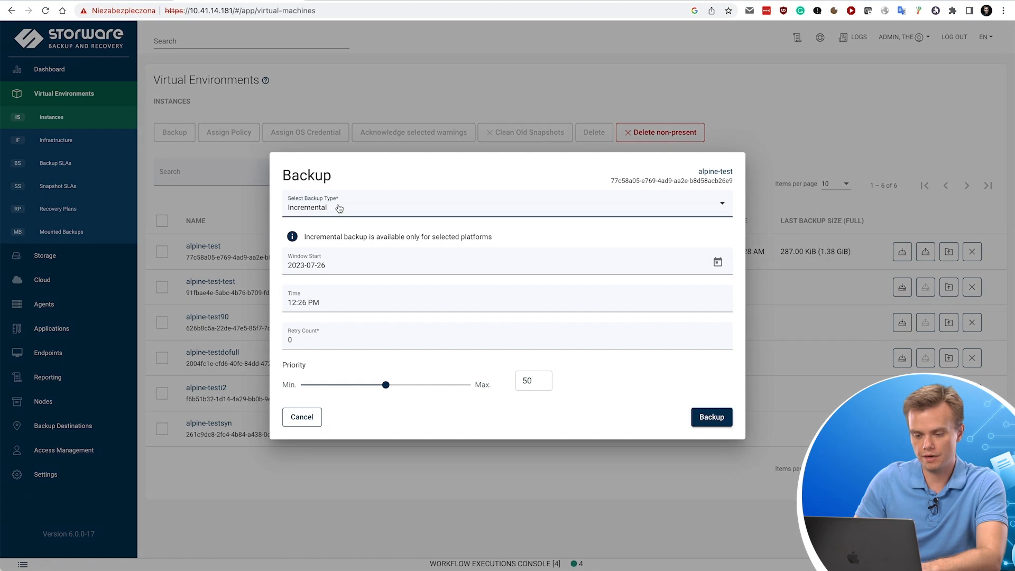
{"action": "left_click", "coordinate": [708, 418]}
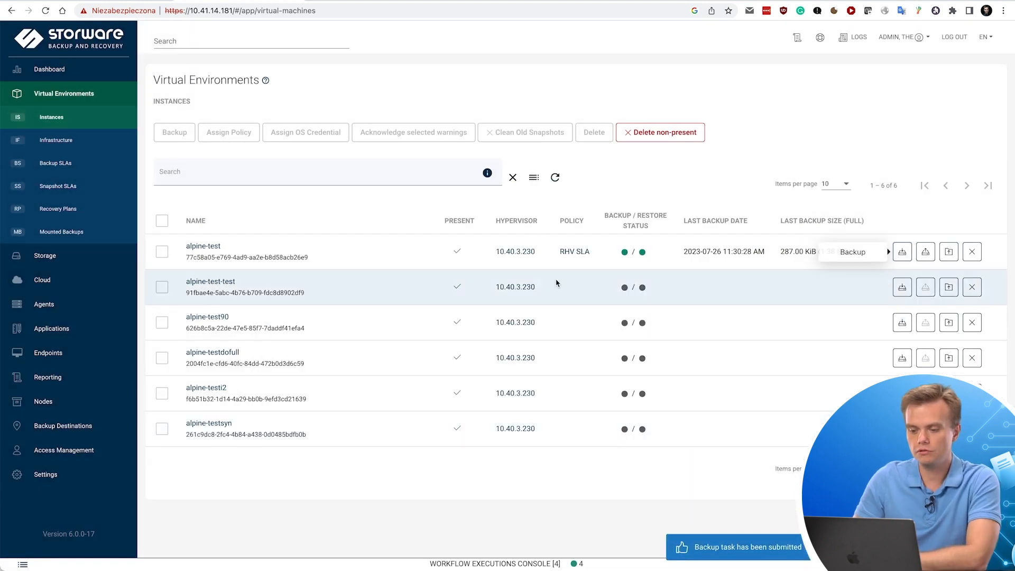
Examine the RHV SLA backup policy, including its assigned virtual environments and the default rule's primary backup destination and retention
{"action": "left_click", "coordinate": [575, 252]}
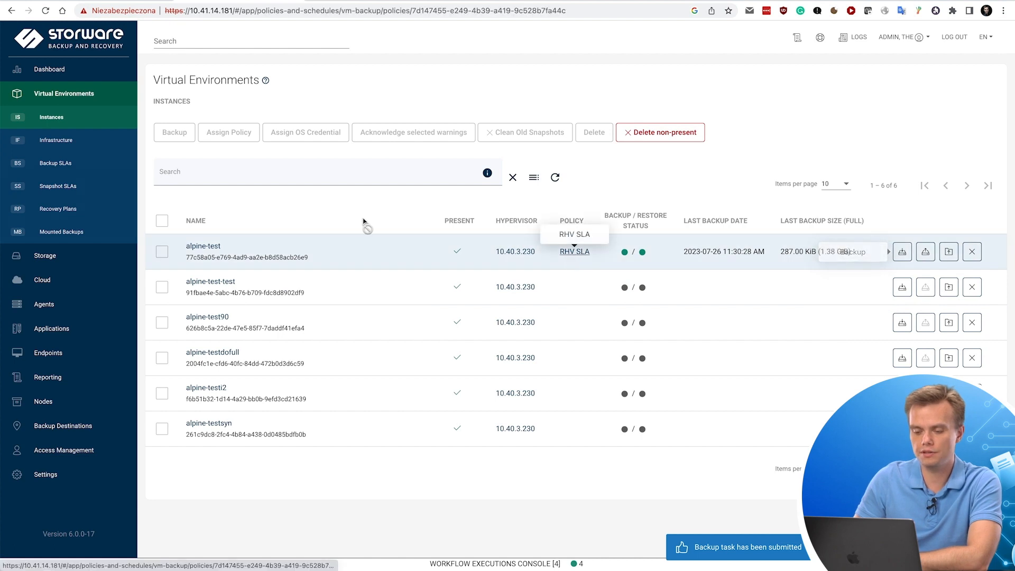
{"action": "left_click", "coordinate": [253, 404]}
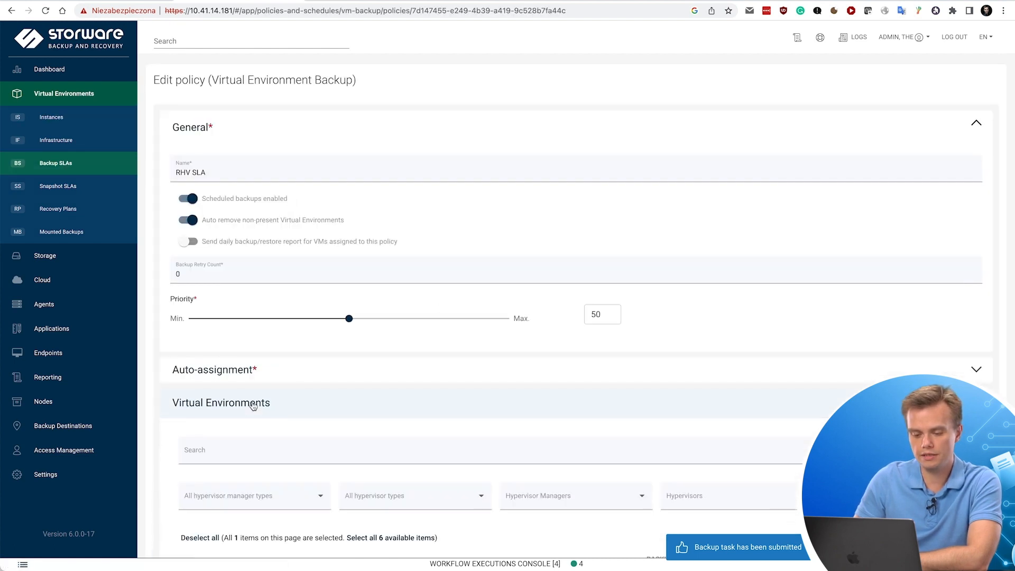
{"action": "left_click", "coordinate": [180, 402]}
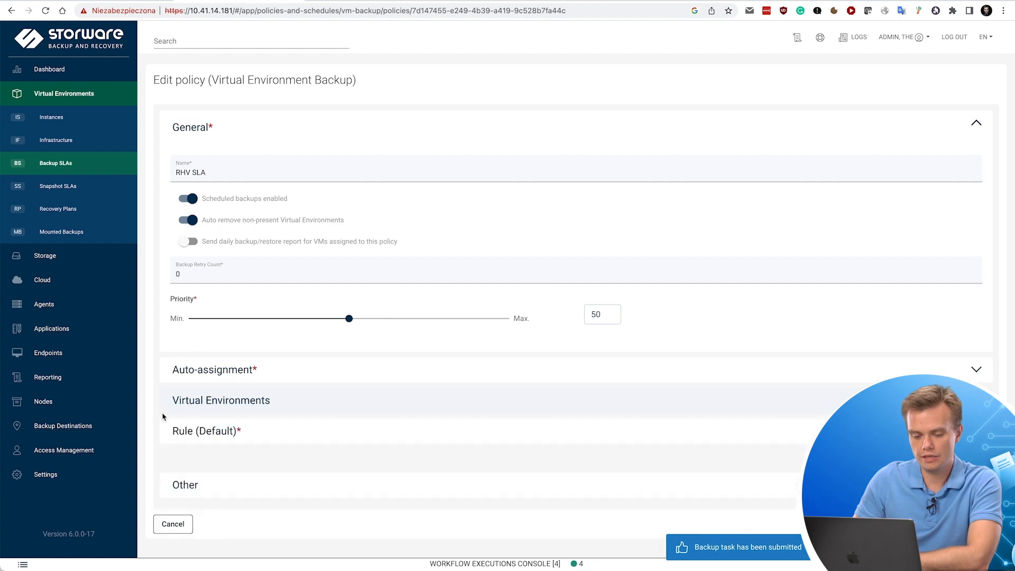
{"action": "left_click", "coordinate": [204, 431]}
{"action": "scroll", "coordinate": [141, 403], "scroll_direction": "down", "scroll_amount": 4}
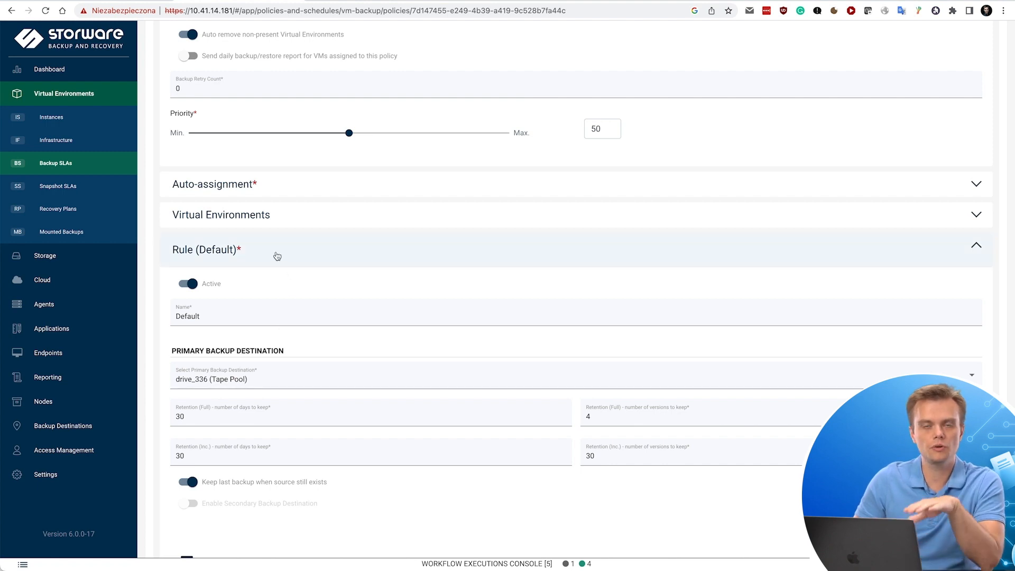
{"action": "scroll", "coordinate": [277, 256], "scroll_direction": "up", "scroll_amount": 1}
{"action": "left_click", "coordinate": [228, 284]}
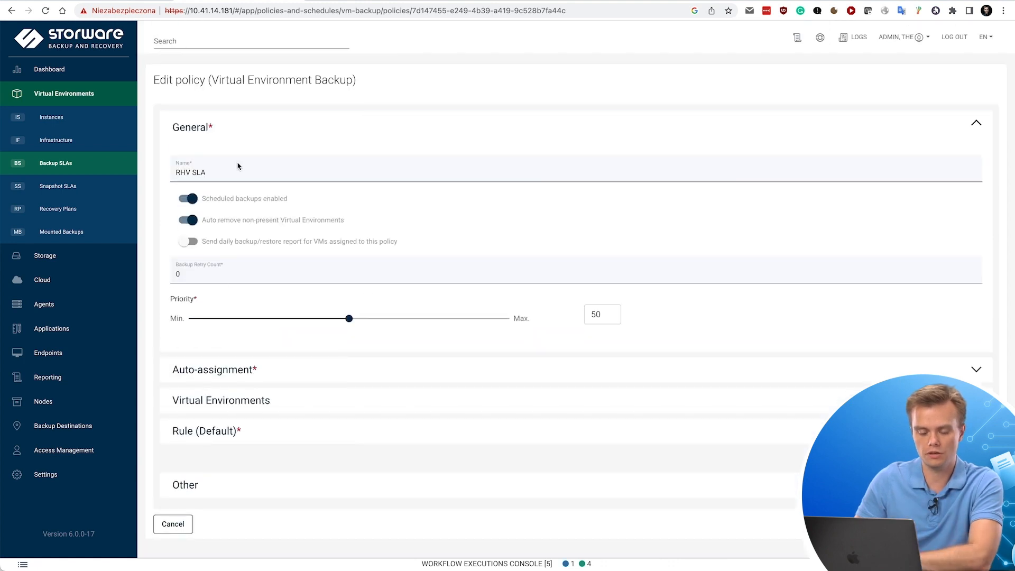
Open the drive_336 tape pool and review its tape manager, library, drive and available tapes
{"action": "left_click", "coordinate": [57, 428]}
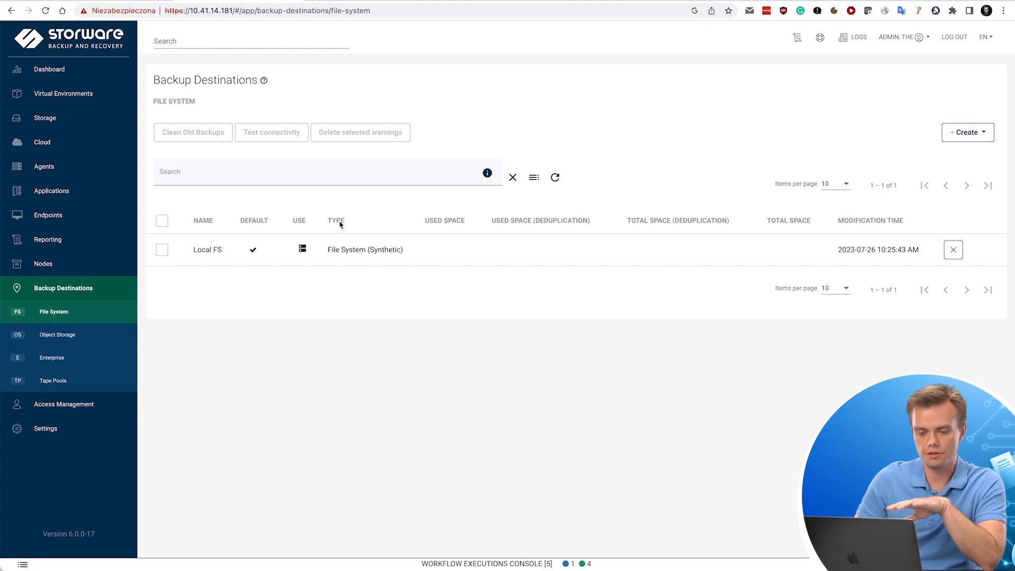
{"action": "left_click", "coordinate": [51, 391]}
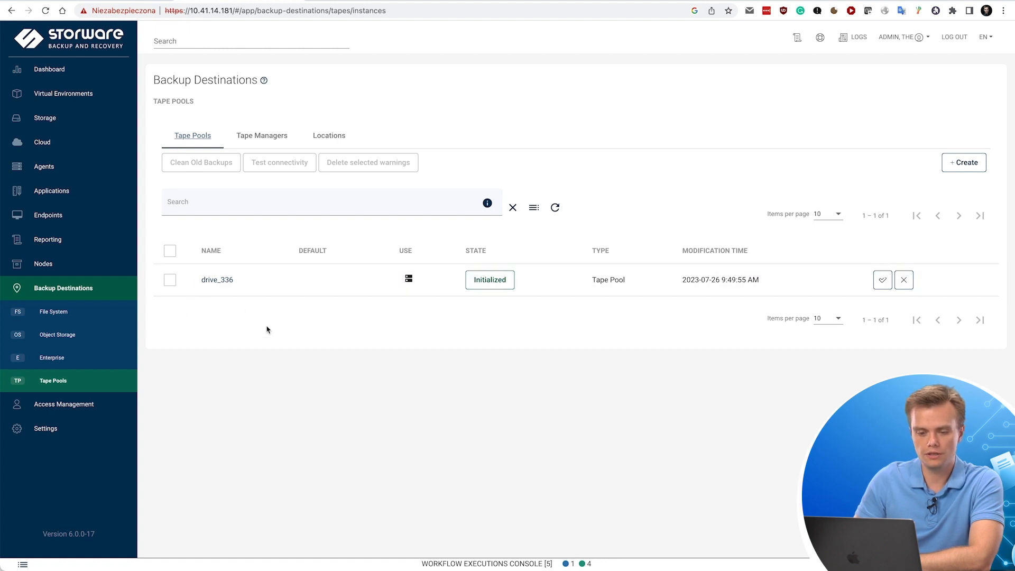
{"action": "left_click", "coordinate": [219, 281]}
{"action": "left_click", "coordinate": [421, 151]}
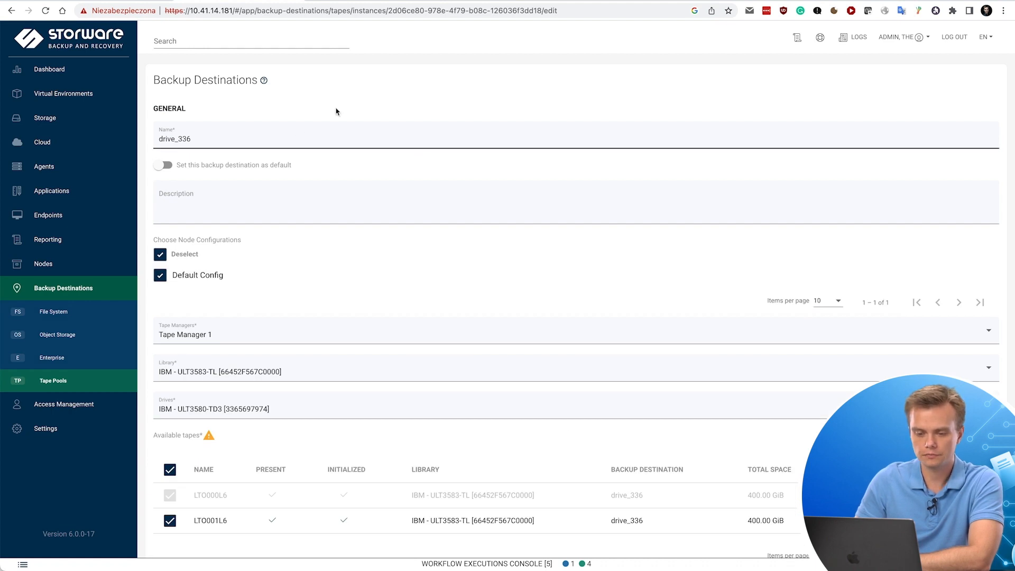
{"action": "left_click", "coordinate": [302, 171]}
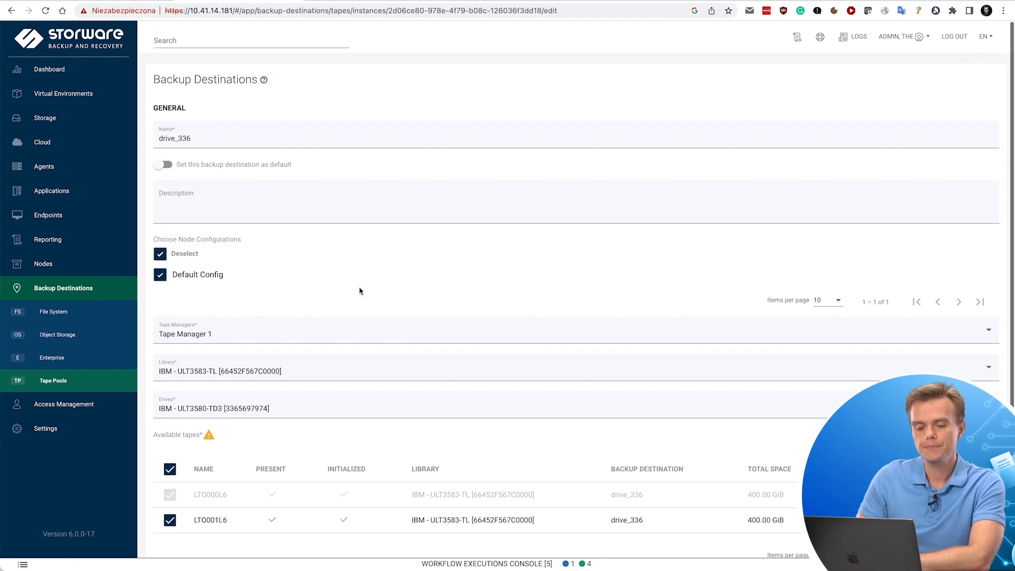
Check the drive_336 pool's available tapes, and examine the subtasks of the latest alpine-test backup in the workflow executions console
{"action": "scroll", "coordinate": [356, 292], "scroll_direction": "down", "scroll_amount": 1}
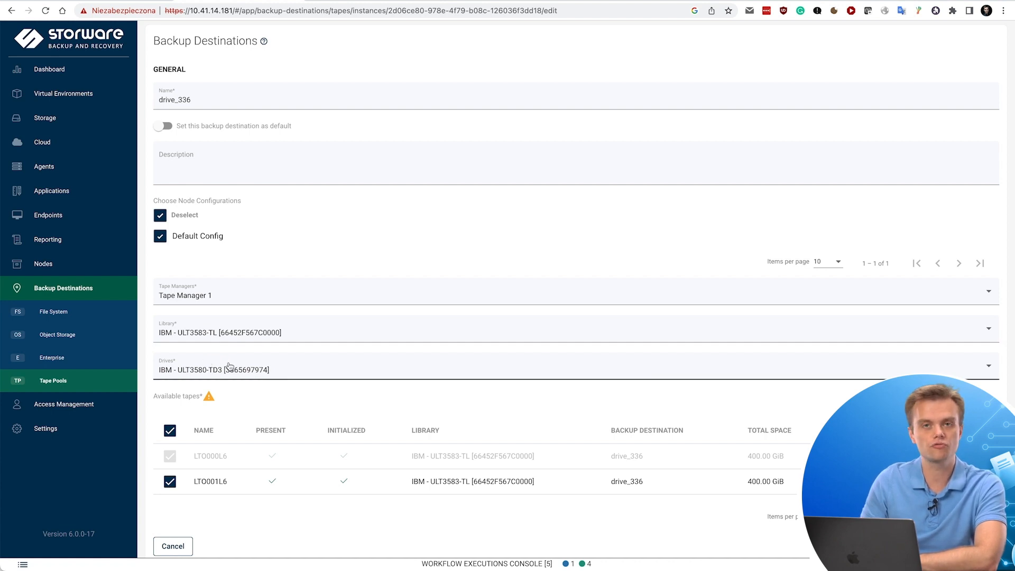
{"action": "scroll", "coordinate": [312, 401], "scroll_direction": "down", "scroll_amount": 1}
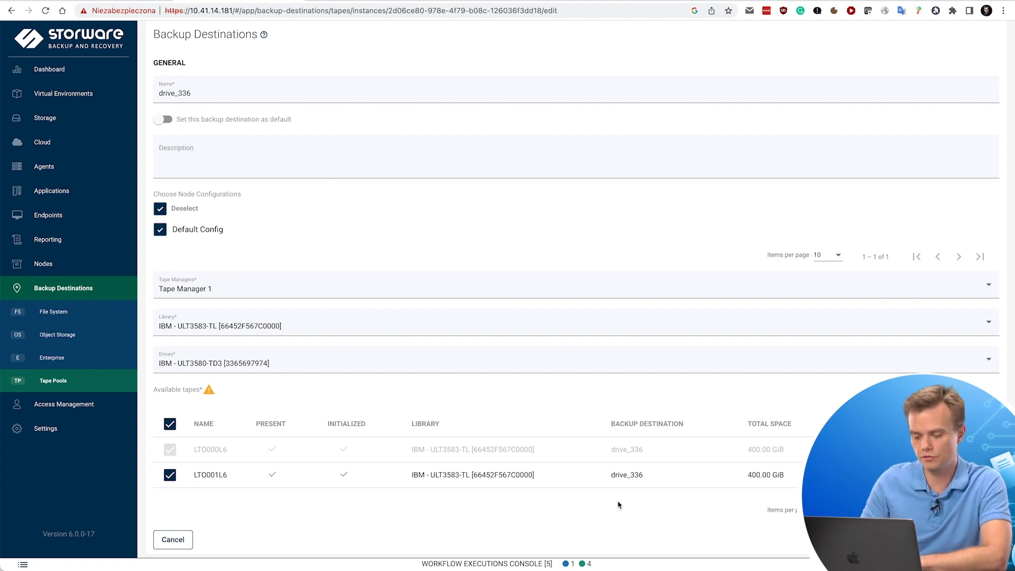
{"action": "left_click", "coordinate": [610, 565]}
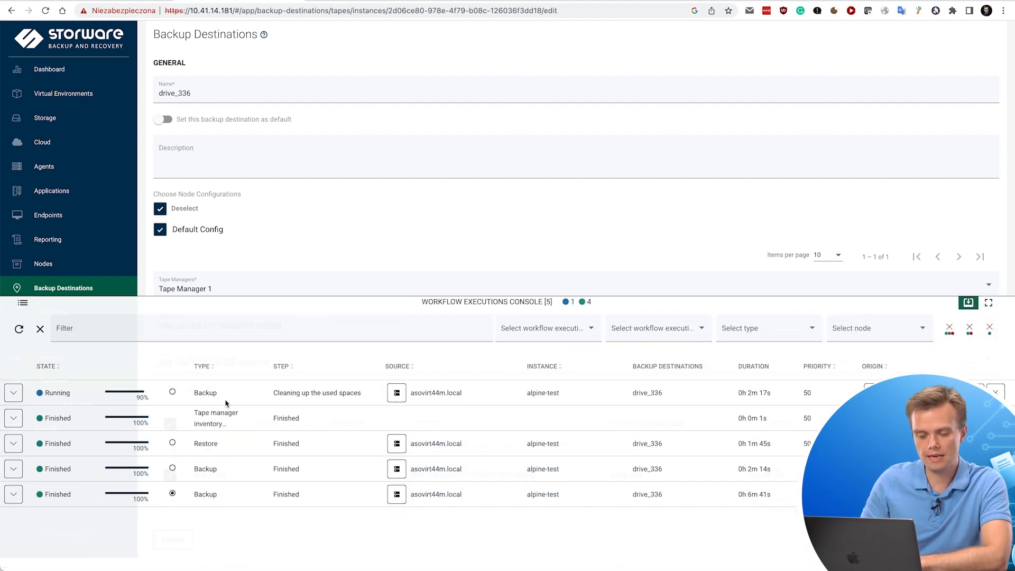
{"action": "left_click", "coordinate": [13, 392]}
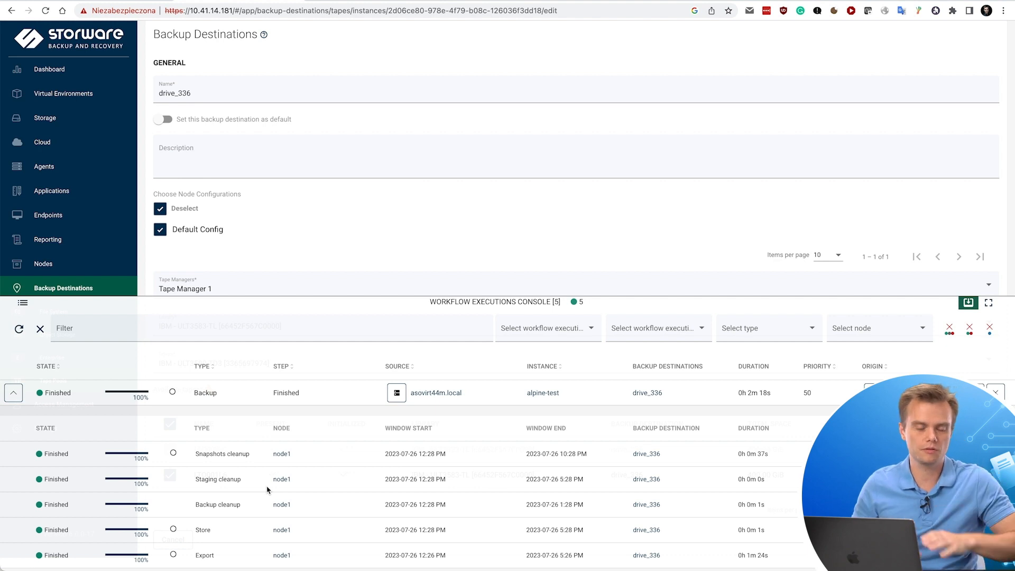
{"action": "scroll", "coordinate": [269, 490], "scroll_direction": "down", "scroll_amount": 1}
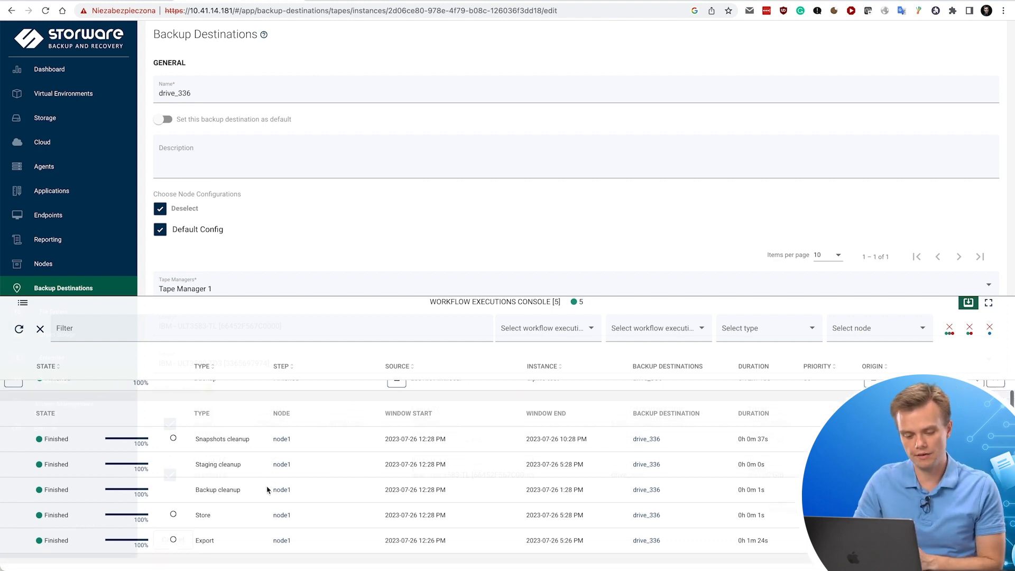
{"action": "scroll", "coordinate": [216, 516], "scroll_direction": "up", "scroll_amount": 1}
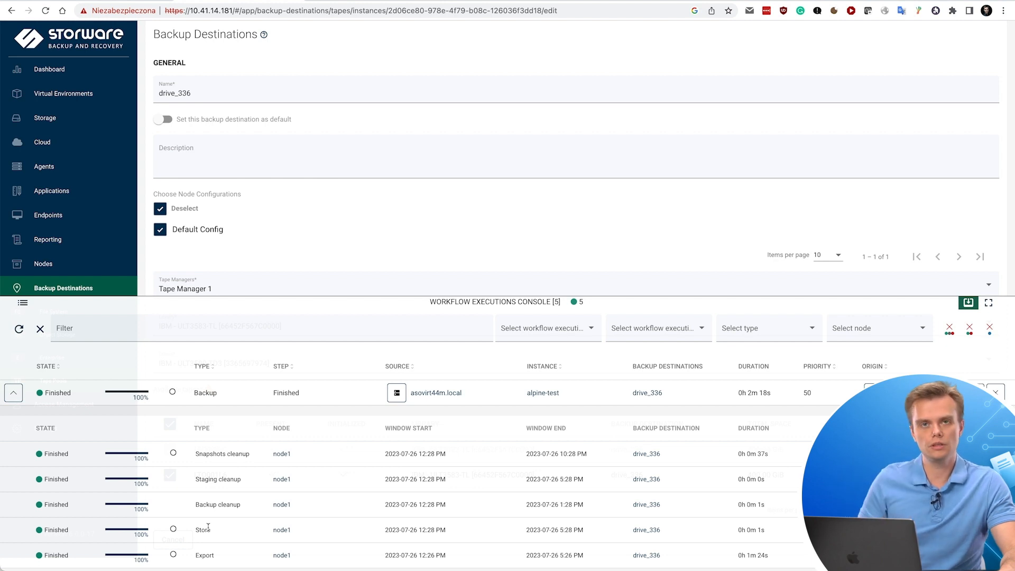
{"action": "left_click", "coordinate": [502, 301]}
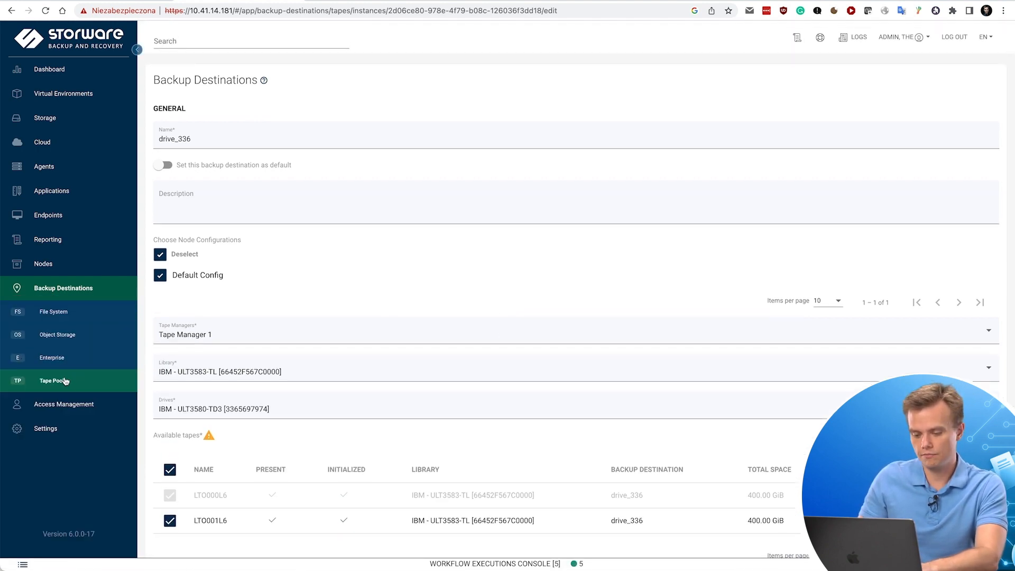
Set up a restore of the alpine-test virtual machine from the drive_336 backup, naming the restored environment alpine-test-restore2
{"action": "left_click", "coordinate": [72, 100]}
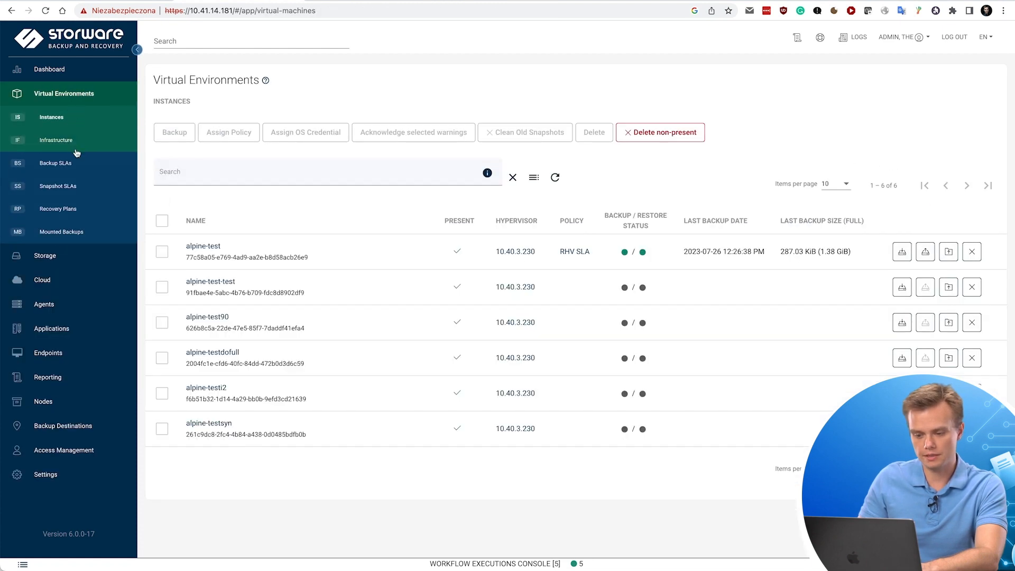
{"action": "left_click", "coordinate": [925, 252]}
{"action": "left_click", "coordinate": [963, 303]}
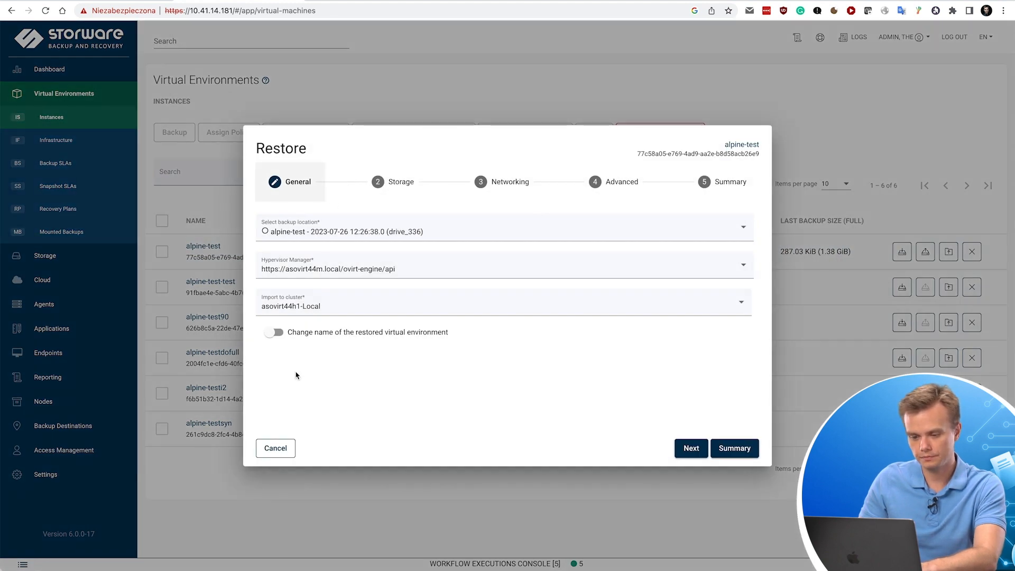
{"action": "left_click", "coordinate": [275, 332]}
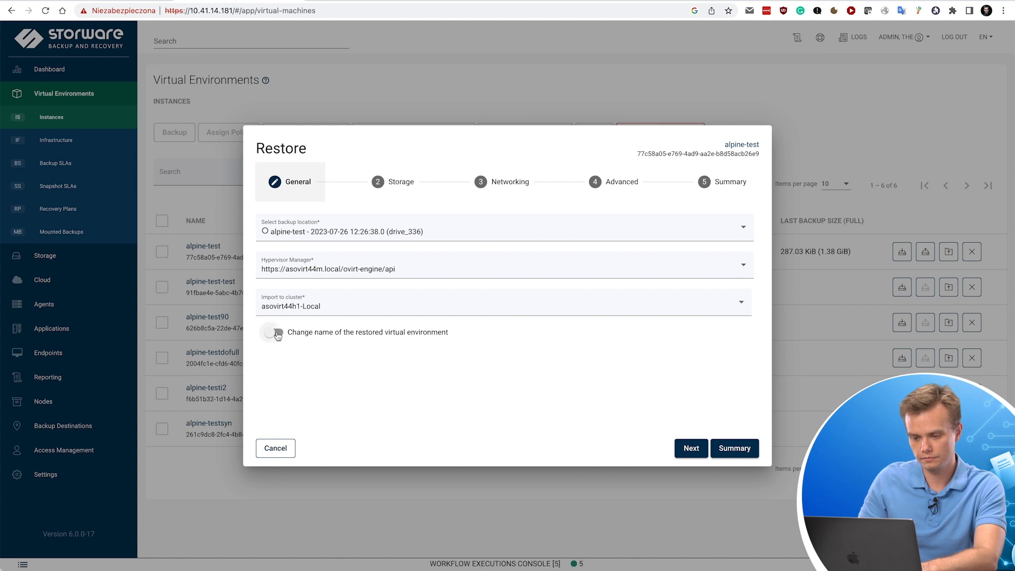
{"action": "left_click", "coordinate": [335, 364]}
{"action": "type", "text": "-restore2"}
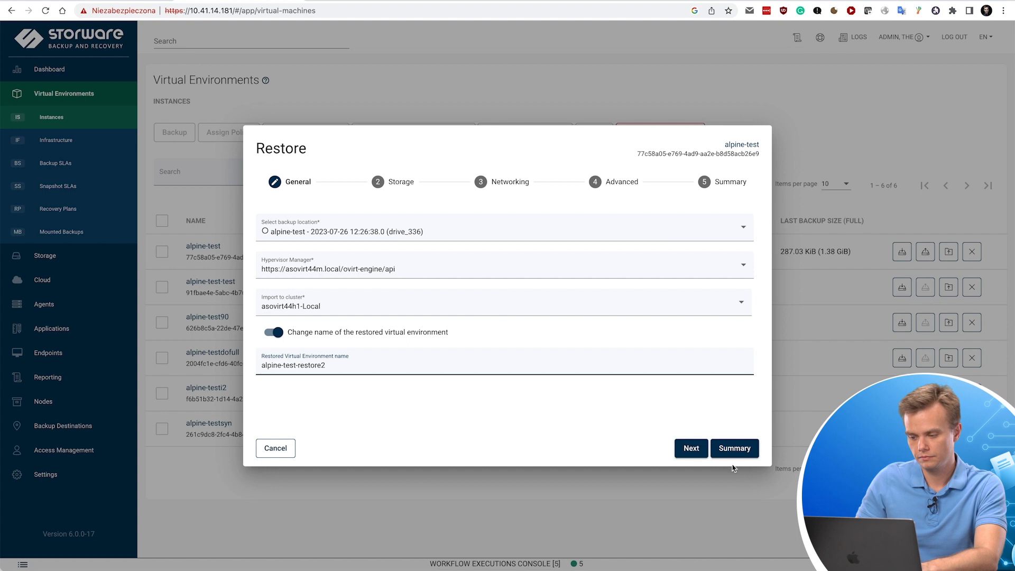
Keep the default storage, networking and advanced restore options, and start the restore after reviewing the summary
{"action": "left_click", "coordinate": [692, 448]}
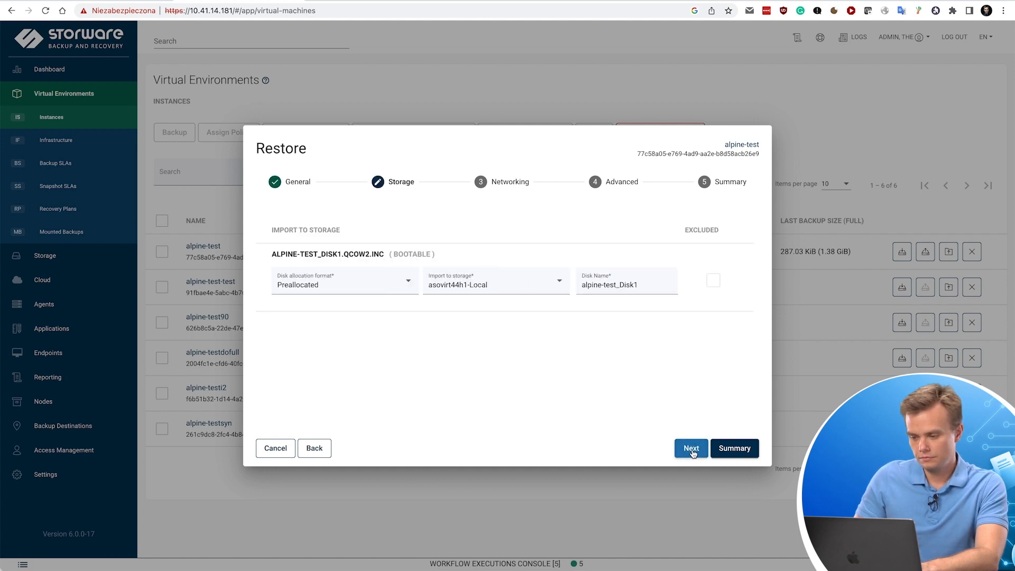
{"action": "left_click", "coordinate": [691, 449]}
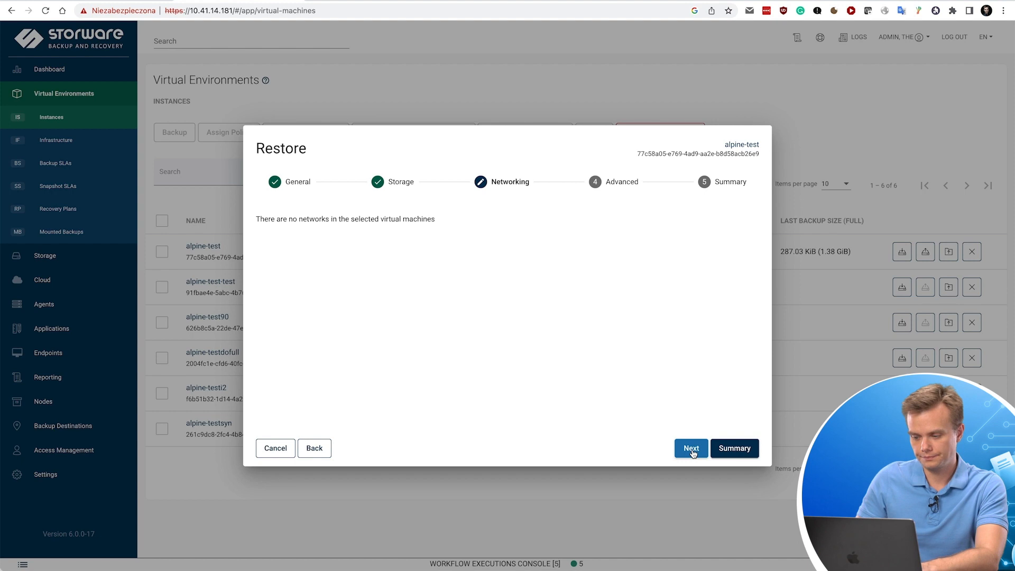
{"action": "left_click", "coordinate": [692, 450]}
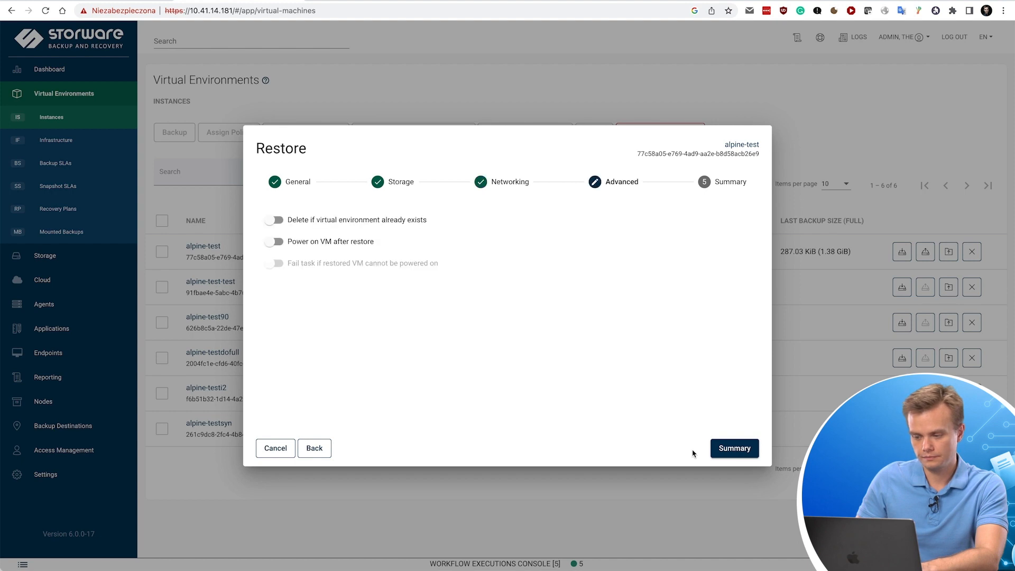
{"action": "left_click", "coordinate": [734, 448]}
{"action": "scroll", "coordinate": [680, 390], "scroll_direction": "down", "scroll_amount": 1}
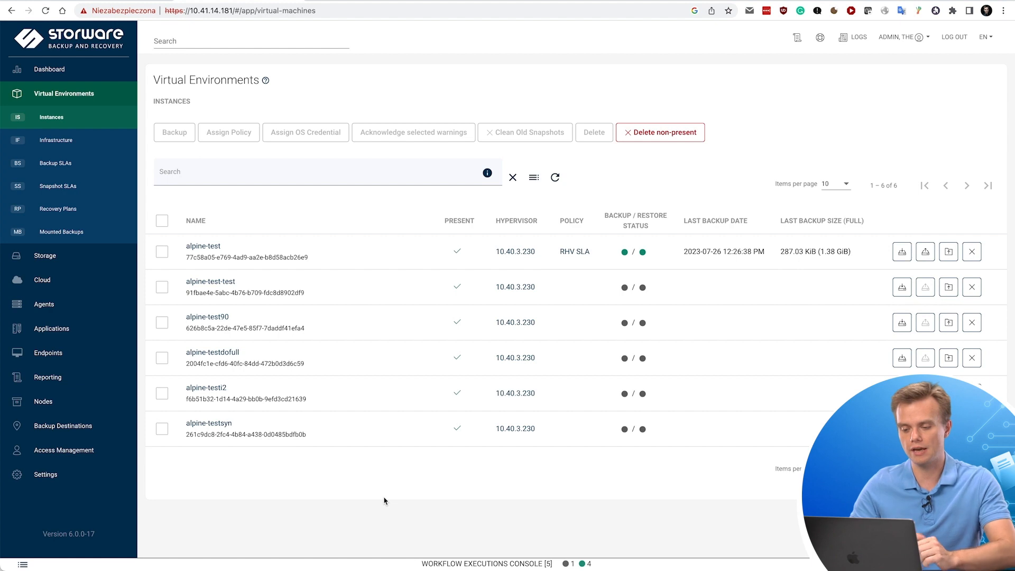
Create a tape location named "Remote site 2" with the description "Second site"
{"action": "left_click", "coordinate": [69, 425]}
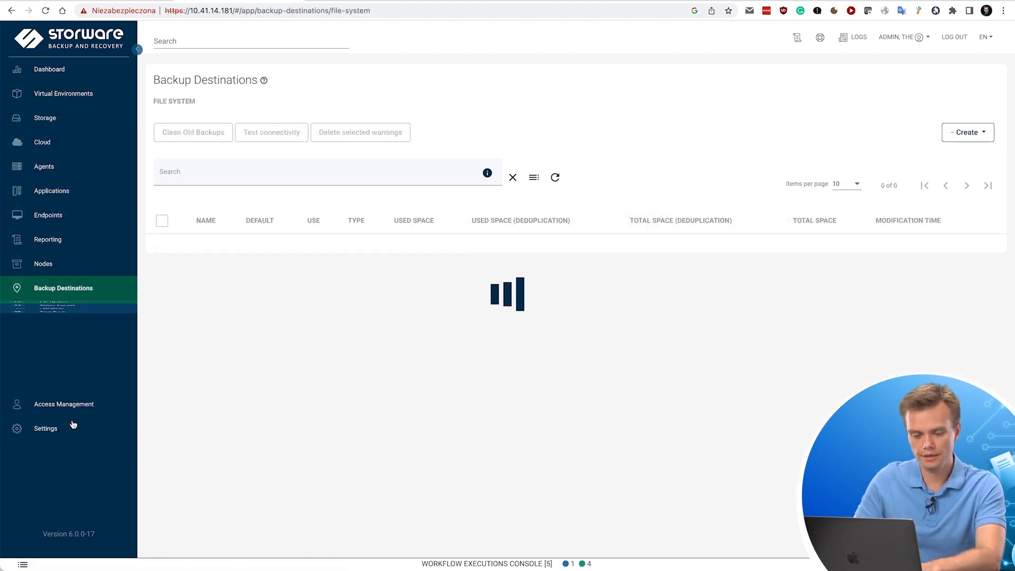
{"action": "left_click", "coordinate": [50, 381]}
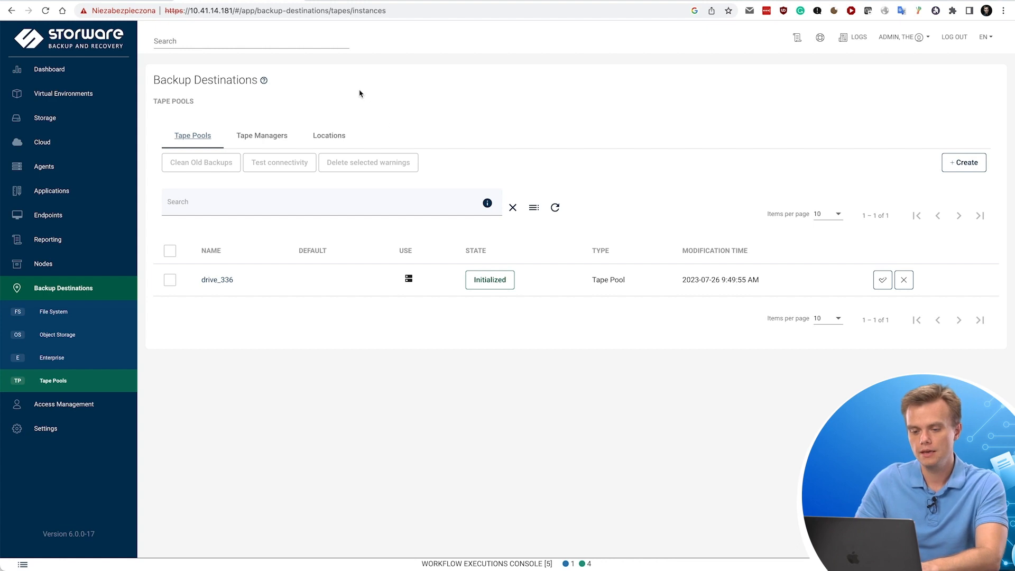
{"action": "left_click", "coordinate": [329, 134]}
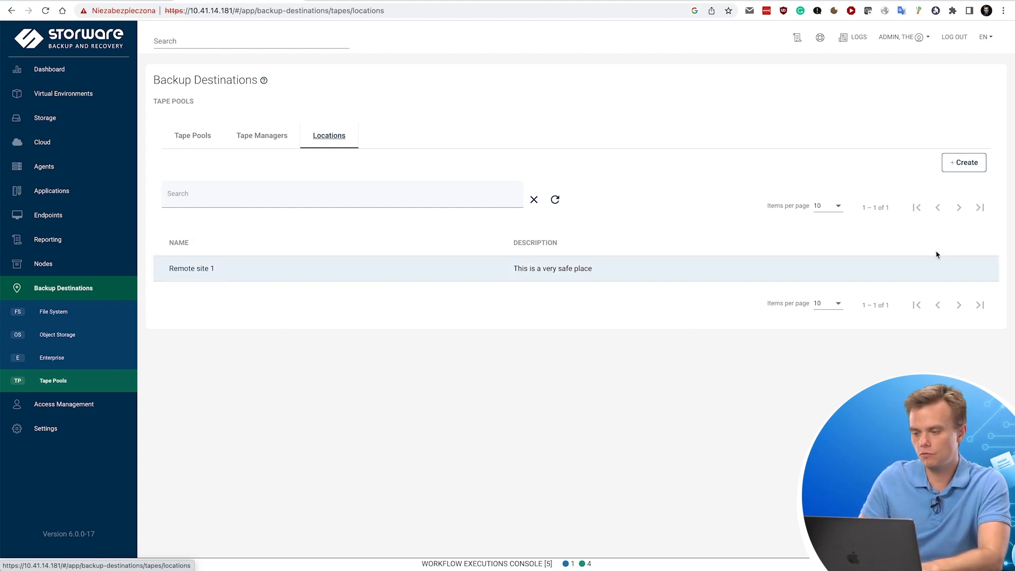
{"action": "left_click", "coordinate": [971, 169]}
{"action": "left_click", "coordinate": [160, 154]}
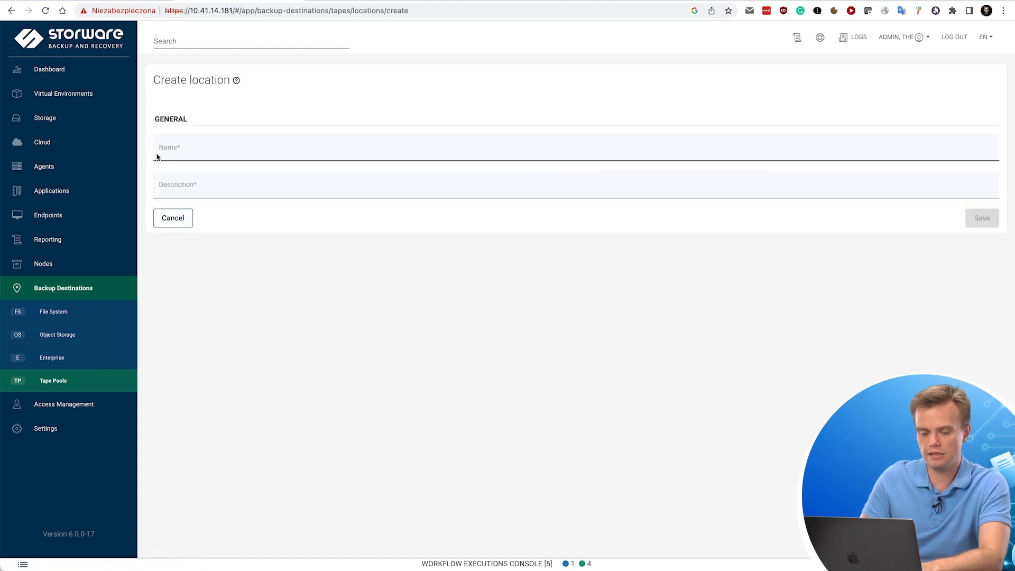
{"action": "type", "text": "Remote sit"}
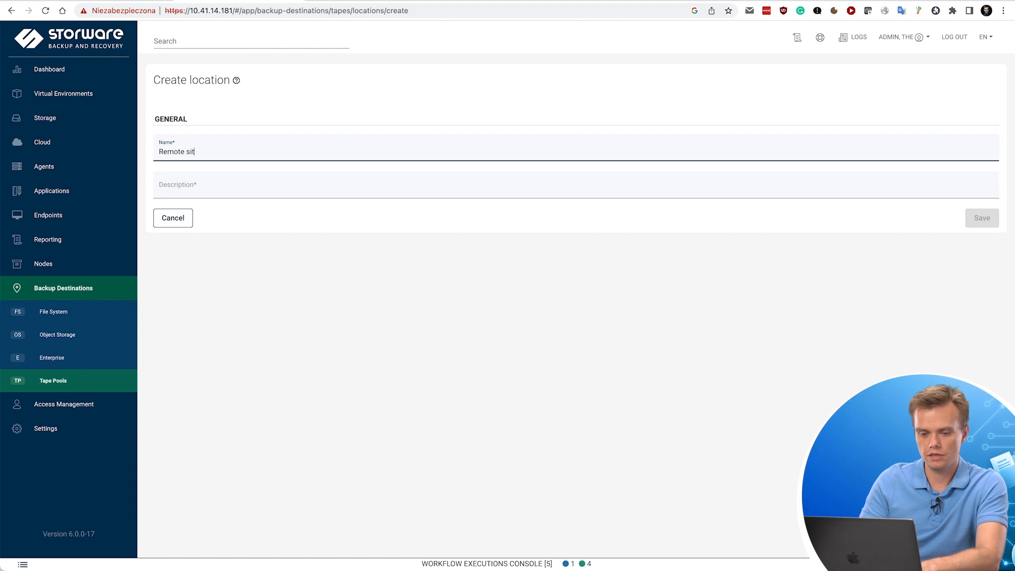
{"action": "type", "text": "e 2"}
{"action": "left_click", "coordinate": [433, 182]}
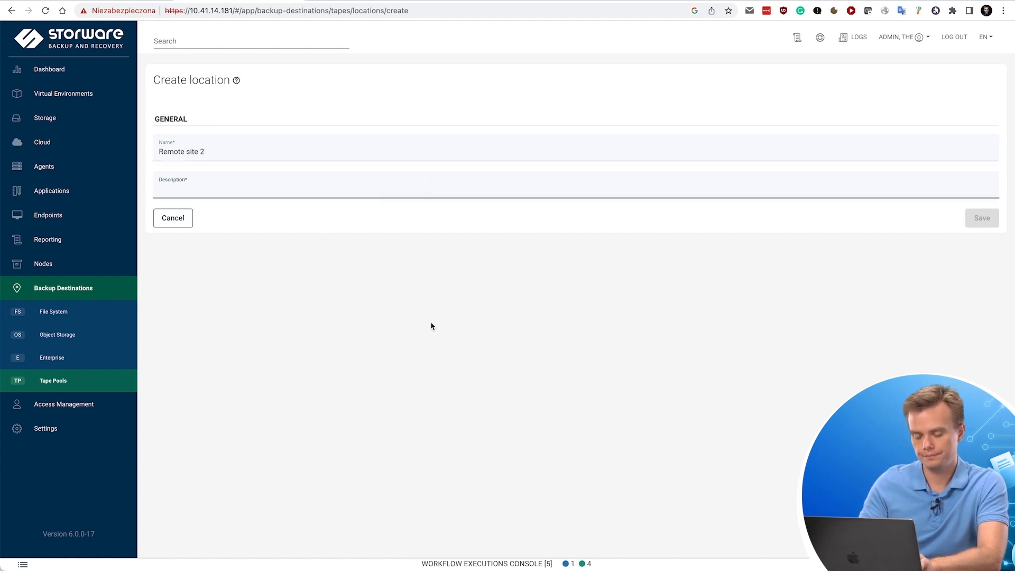
{"action": "type", "text": "Second site"}
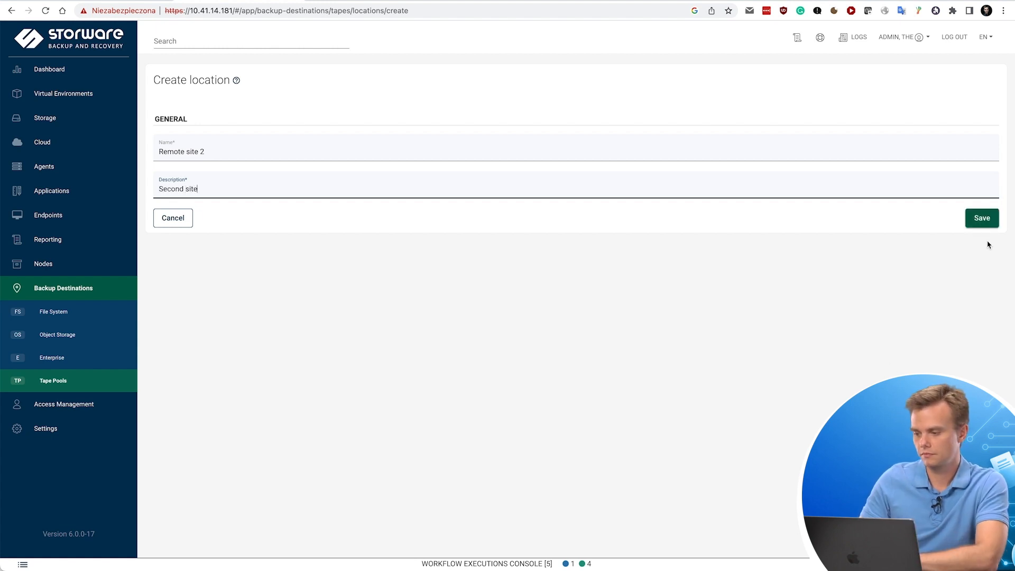
{"action": "left_click", "coordinate": [976, 226]}
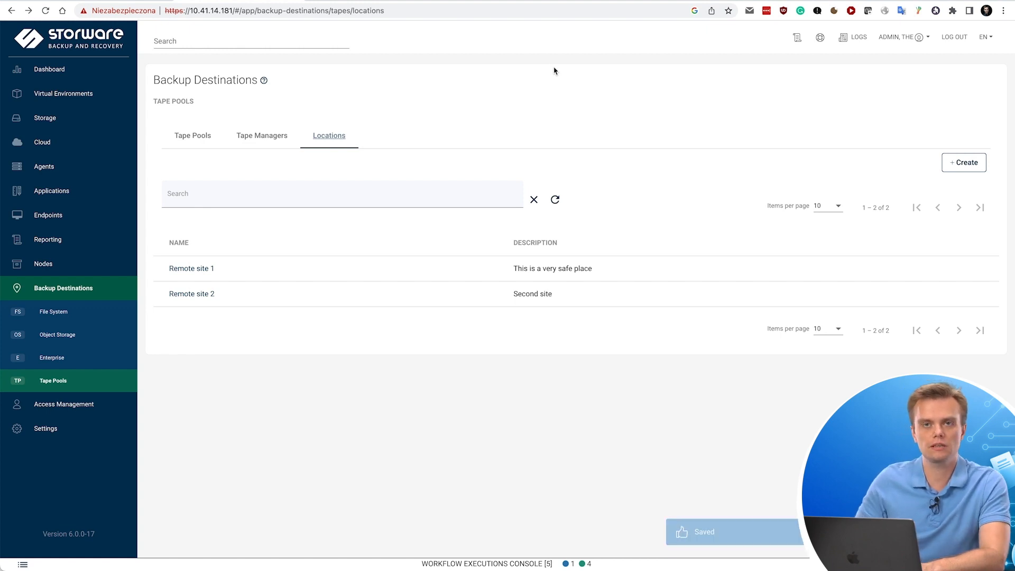
Review the general settings, libraries, drives and tapes of Tape Manager 1
{"action": "left_click", "coordinate": [254, 139]}
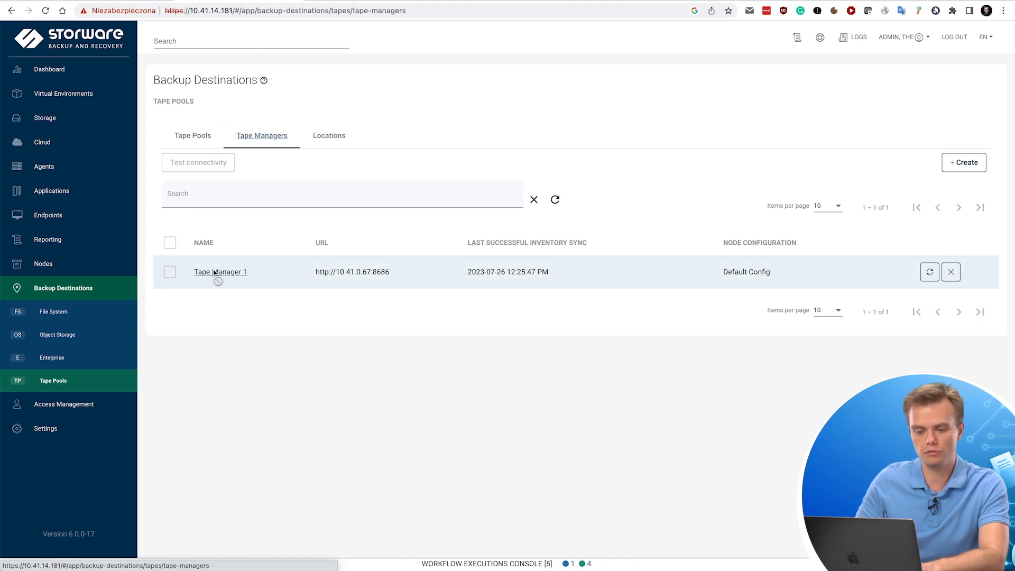
{"action": "left_click", "coordinate": [215, 272]}
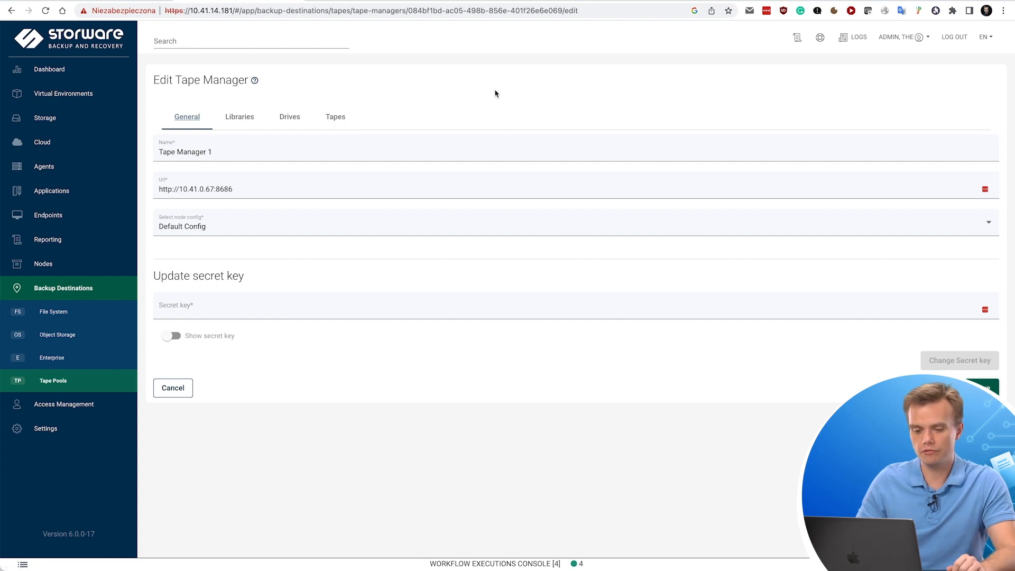
{"action": "left_click", "coordinate": [240, 122]}
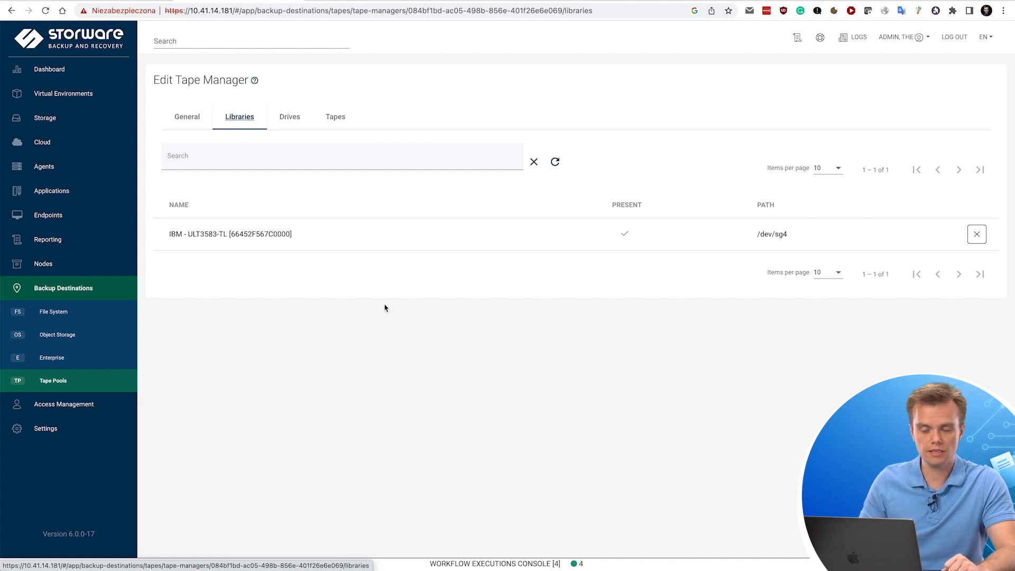
{"action": "left_click", "coordinate": [291, 115]}
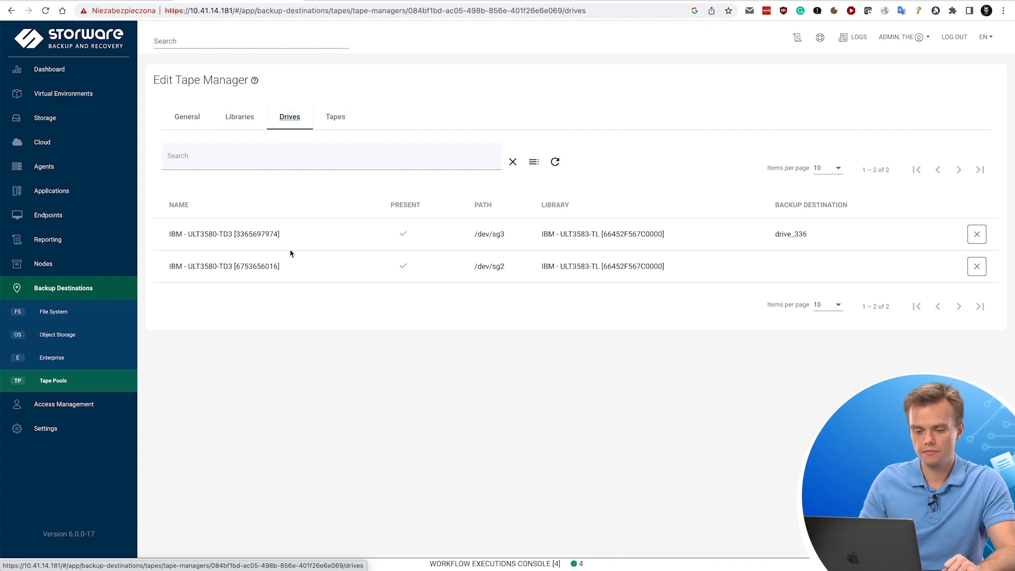
{"action": "left_click", "coordinate": [331, 121]}
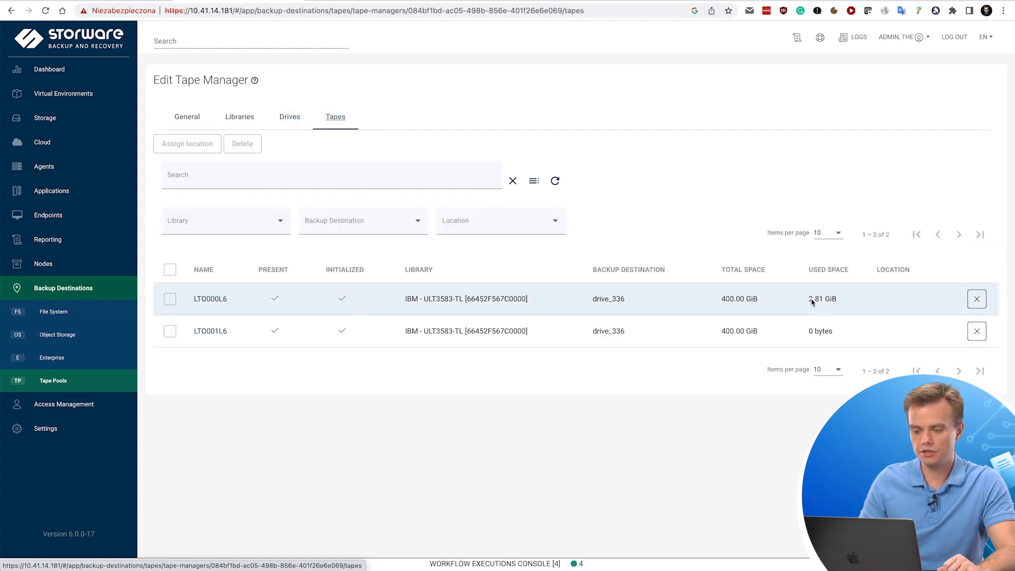
Check the used space of tape LTO000L6, and switch to the QUADStor VTL information page to compare its cartridge usage
{"action": "left_click_drag", "start_coordinate": [809, 299], "coordinate": [831, 298]}
{"action": "left_click", "coordinate": [827, 298]}
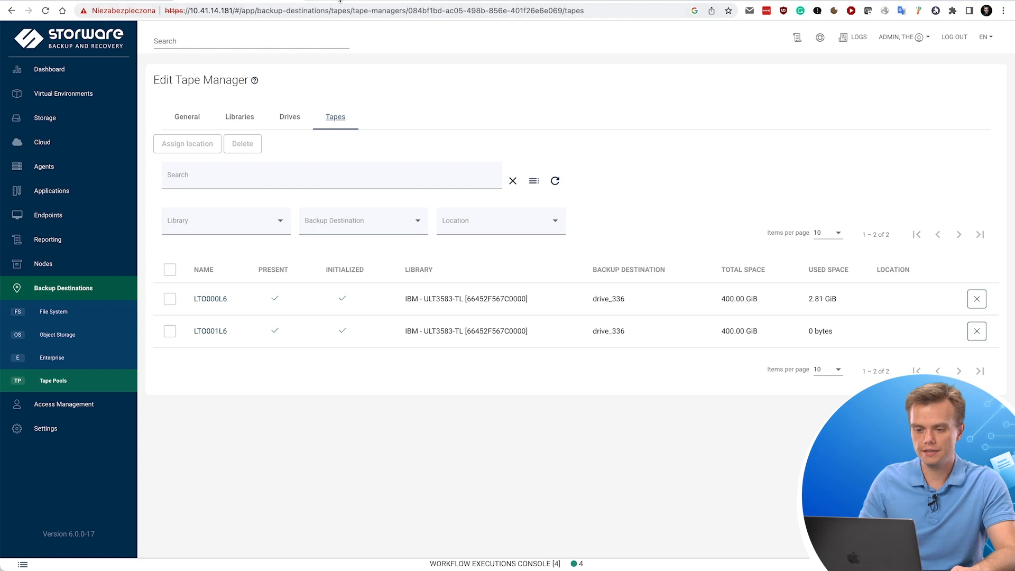
{"action": "left_click", "coordinate": [340, 0]}
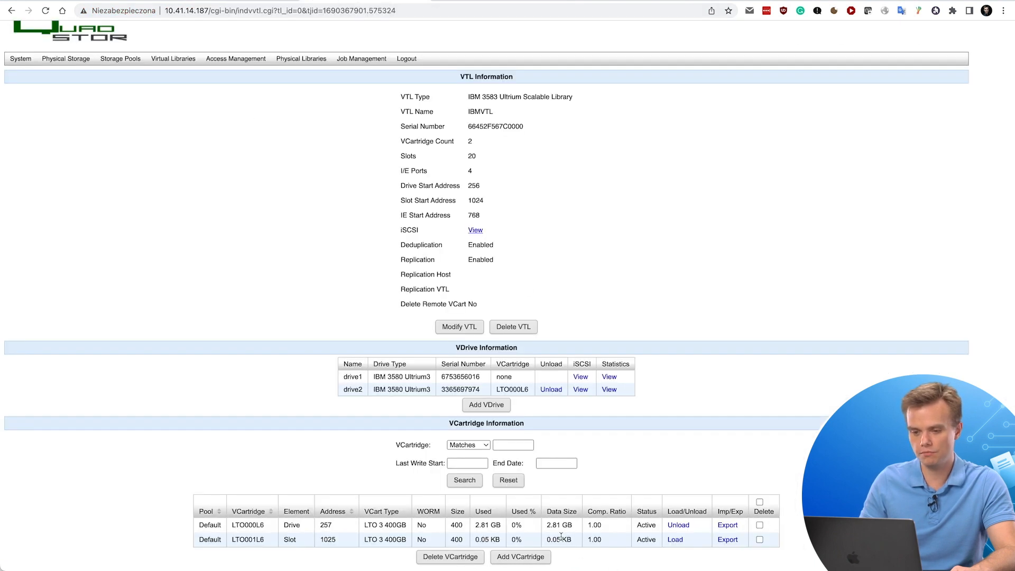